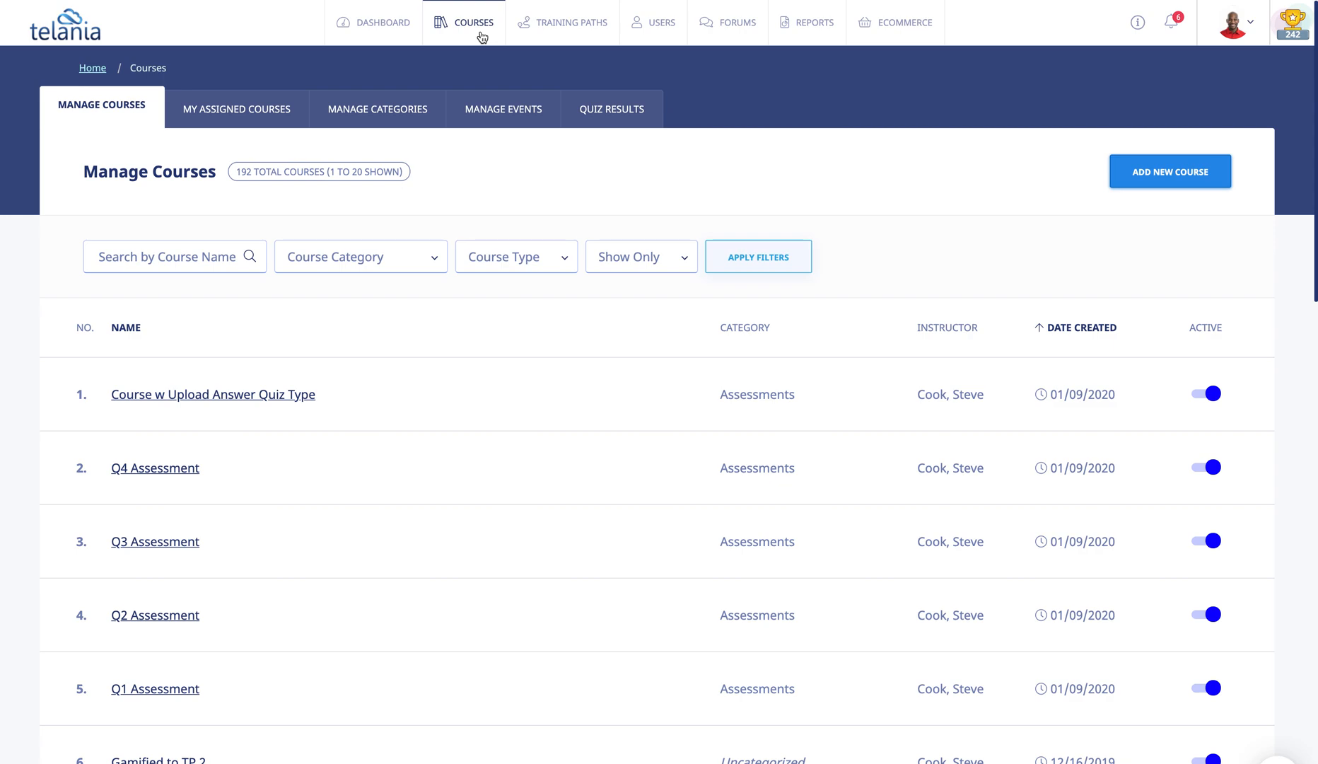
- Add an Upload Answer question reading "Define Economics" to the quiz of the course "Course w Upload Answer Quiz Type"
{"action": "left_click", "coordinate": [272, 395]}
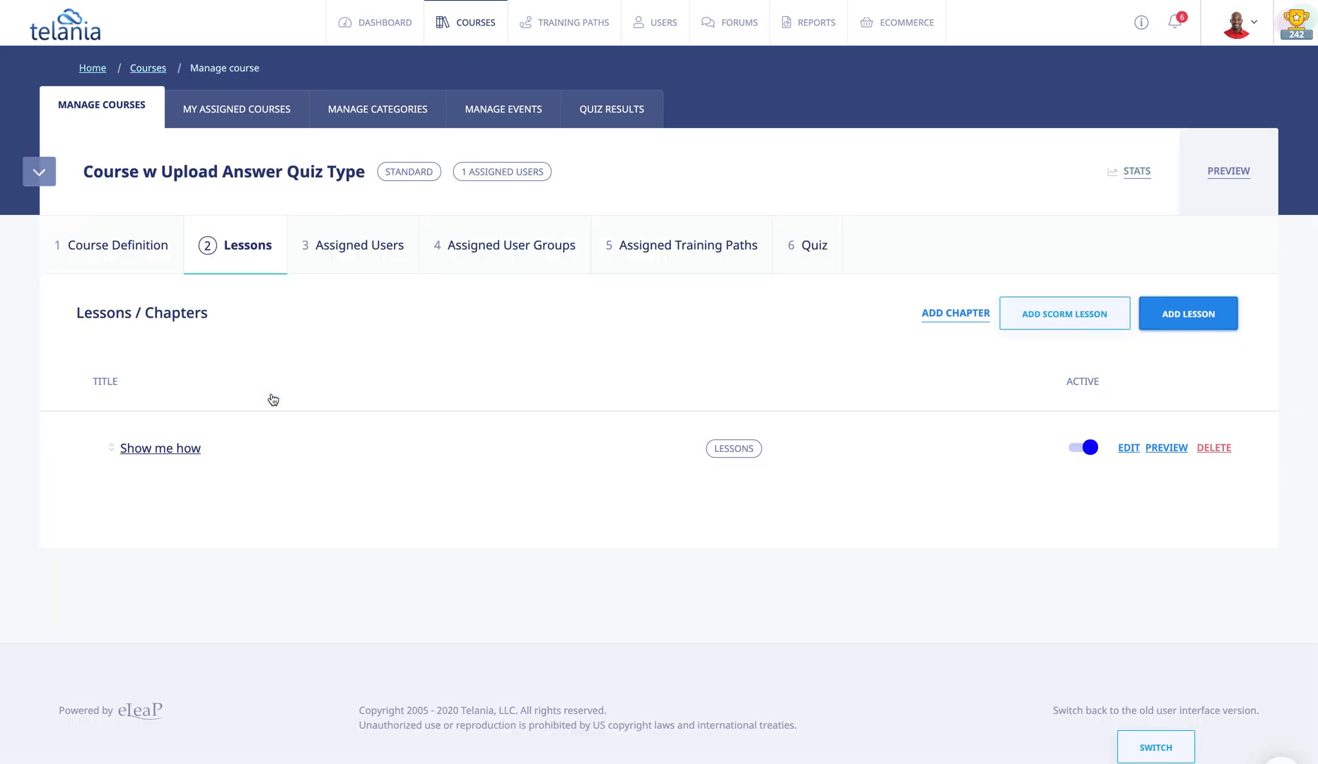
{"action": "left_click", "coordinate": [802, 247]}
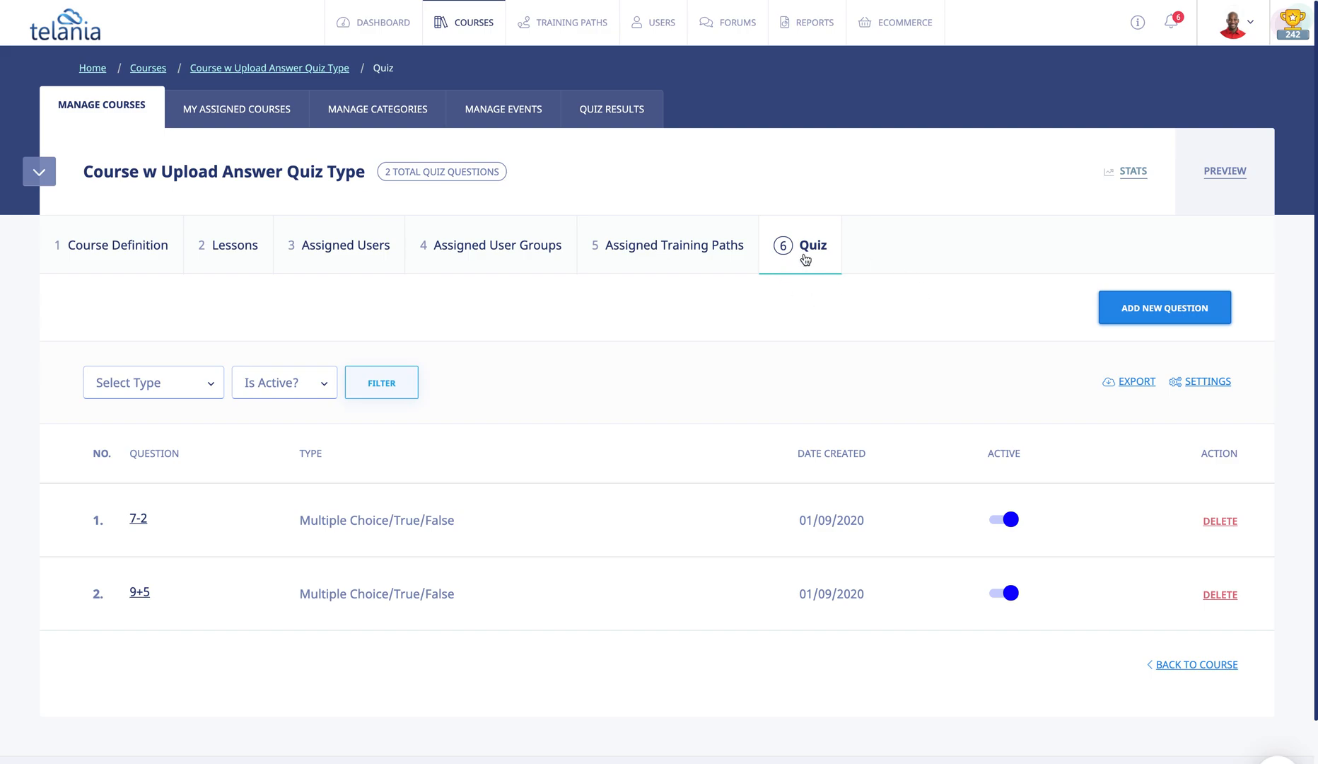
{"action": "left_click", "coordinate": [1104, 309]}
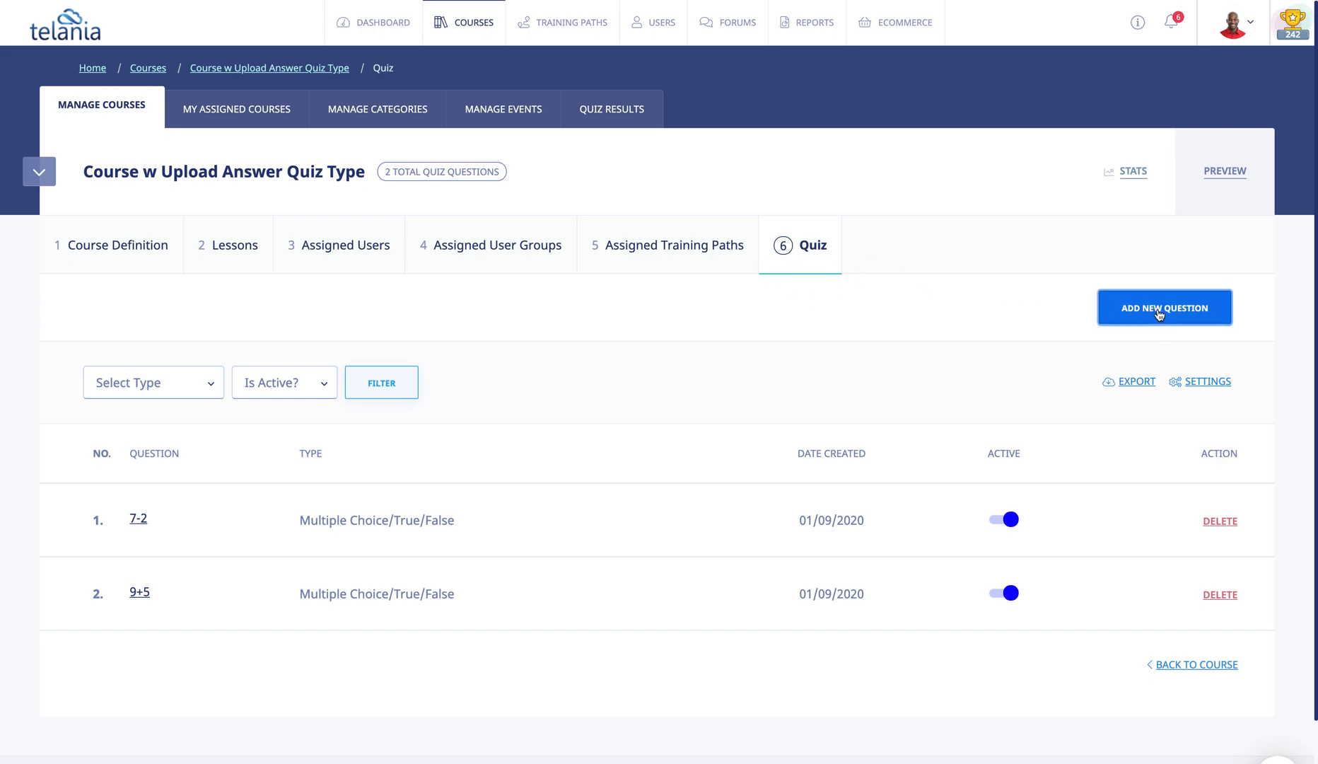
{"action": "left_click", "coordinate": [495, 356]}
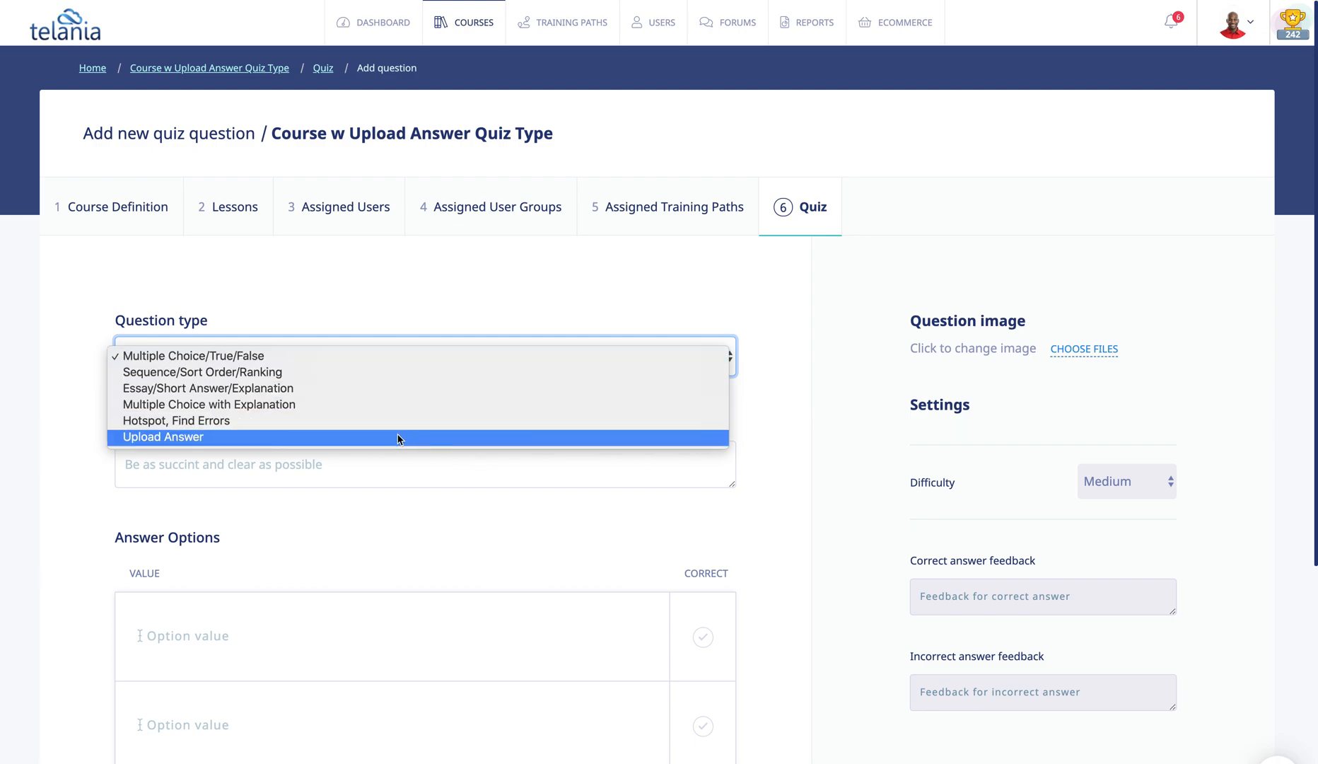
{"action": "left_click", "coordinate": [164, 438]}
{"action": "left_click", "coordinate": [221, 459]}
{"action": "type", "text": "Define"}
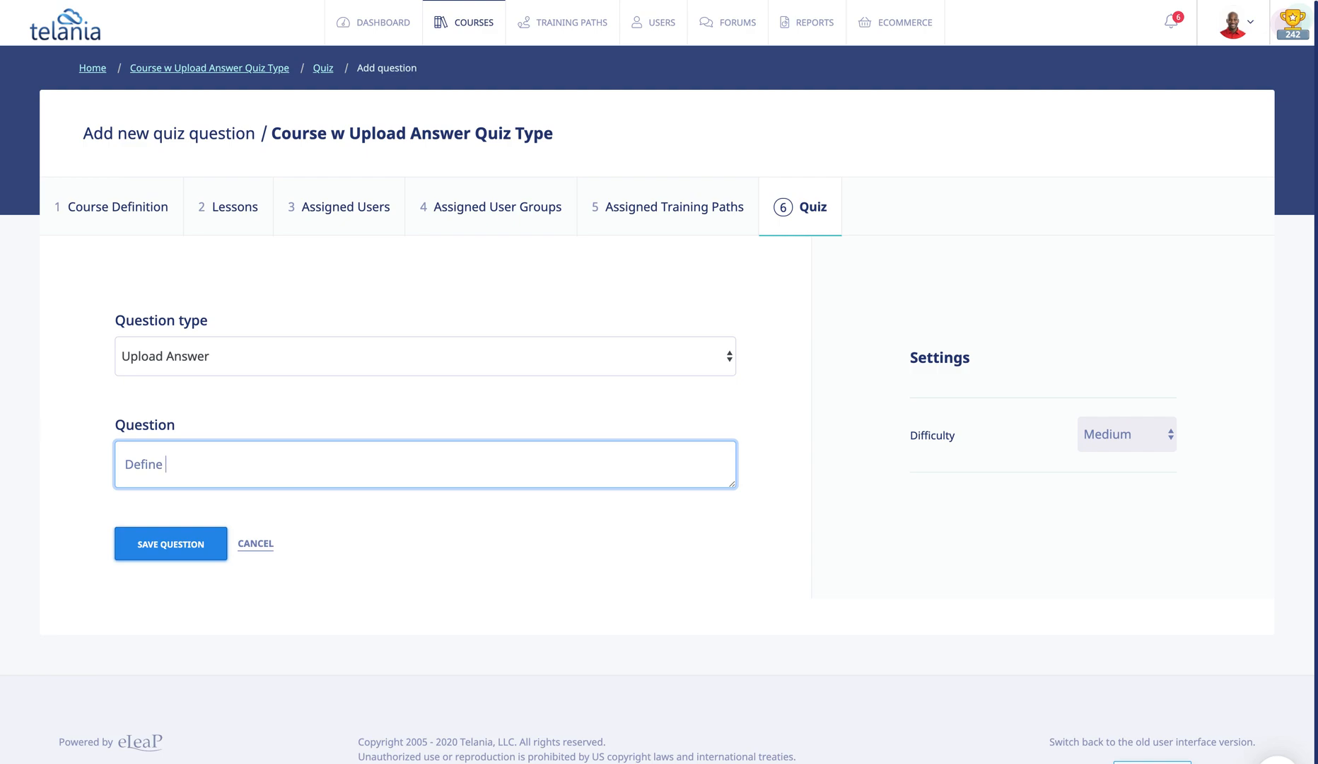
{"action": "type", "text": " Economics"}
{"action": "left_click", "coordinate": [170, 546]}
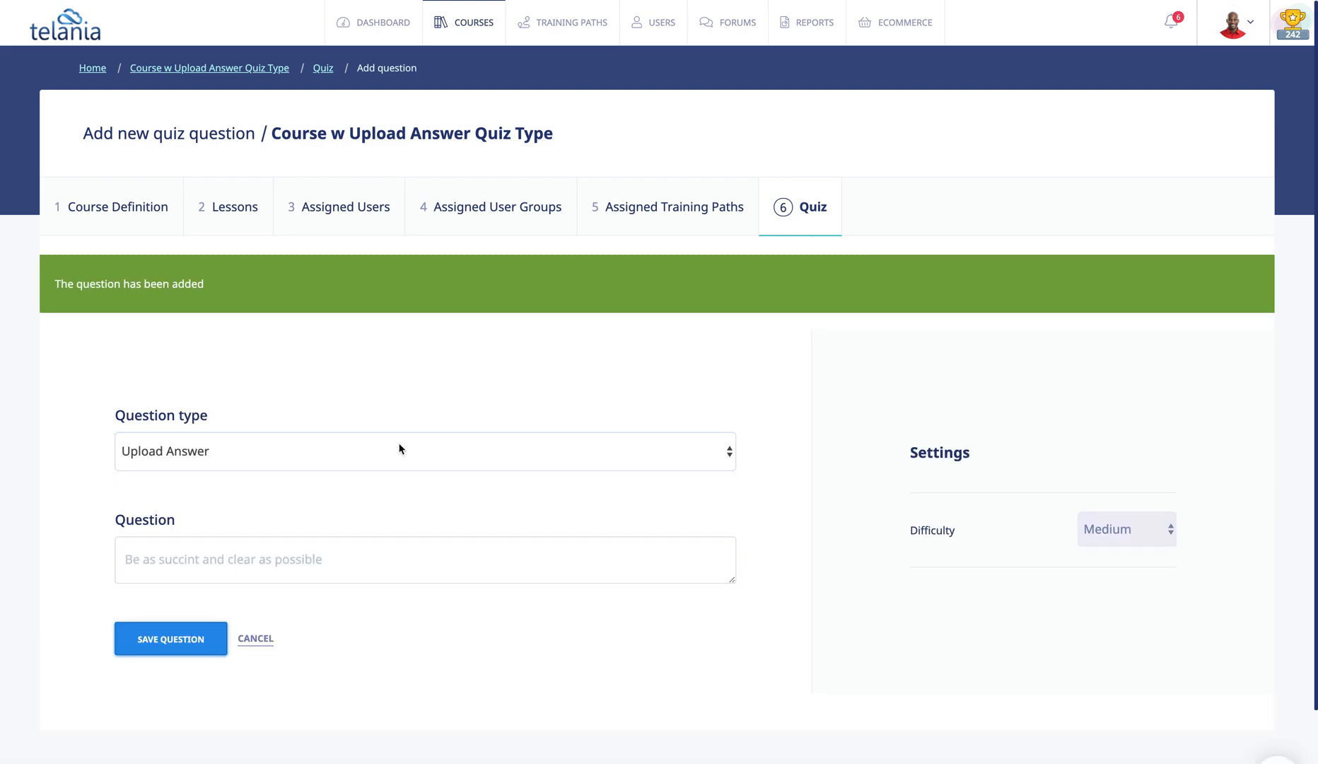
- Review the course's quiz settings and its list of assigned users
{"action": "left_click", "coordinate": [795, 212]}
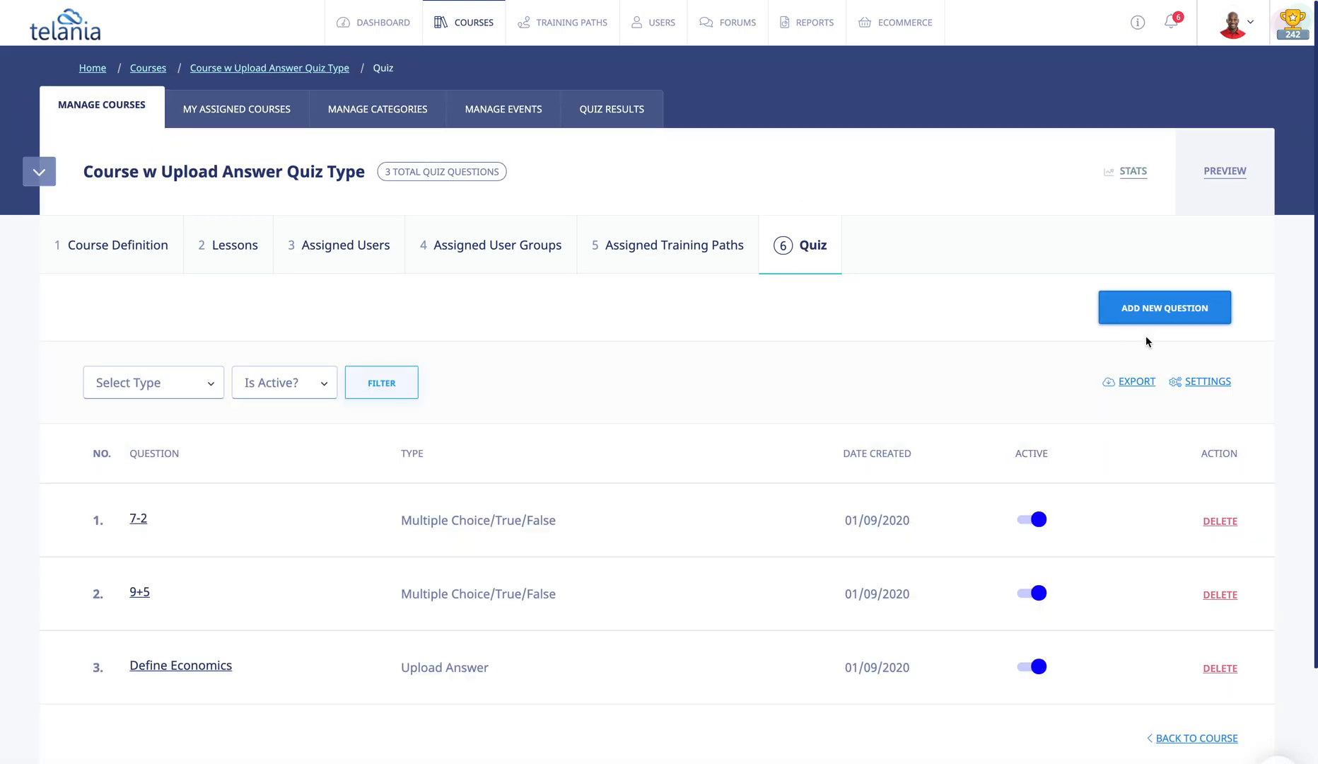
{"action": "left_click", "coordinate": [1207, 383]}
{"action": "scroll", "coordinate": [675, 460], "scroll_direction": "down", "scroll_amount": 3}
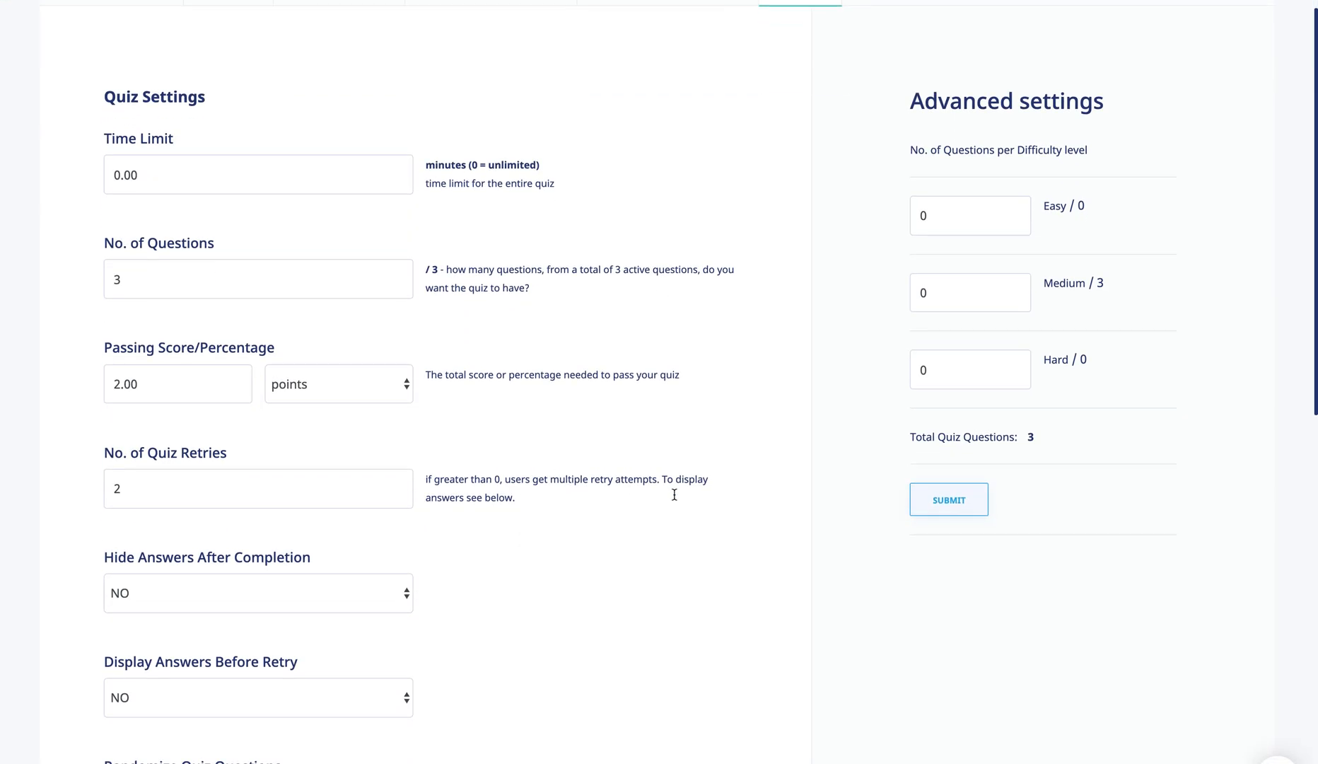
{"action": "scroll", "coordinate": [233, 357], "scroll_direction": "down", "scroll_amount": 7}
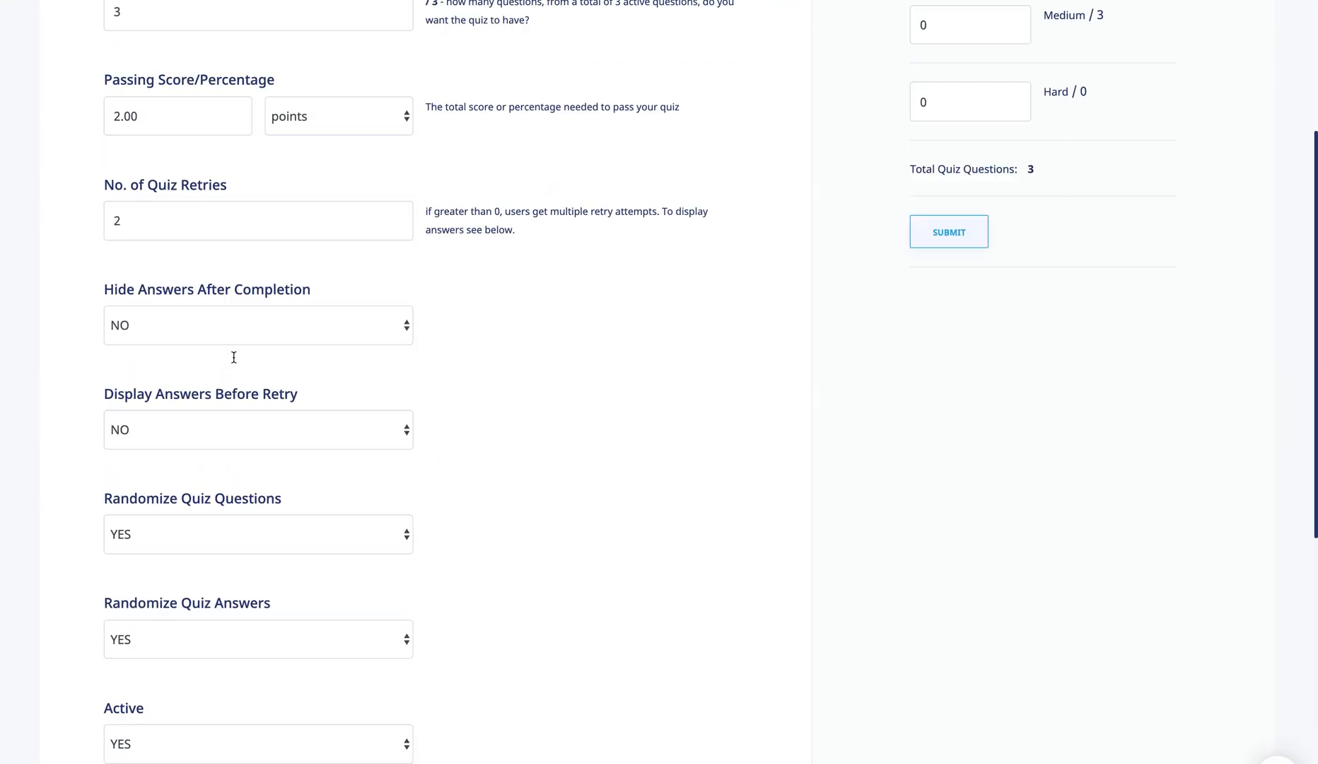
{"action": "scroll", "coordinate": [233, 361], "scroll_direction": "up", "scroll_amount": 10}
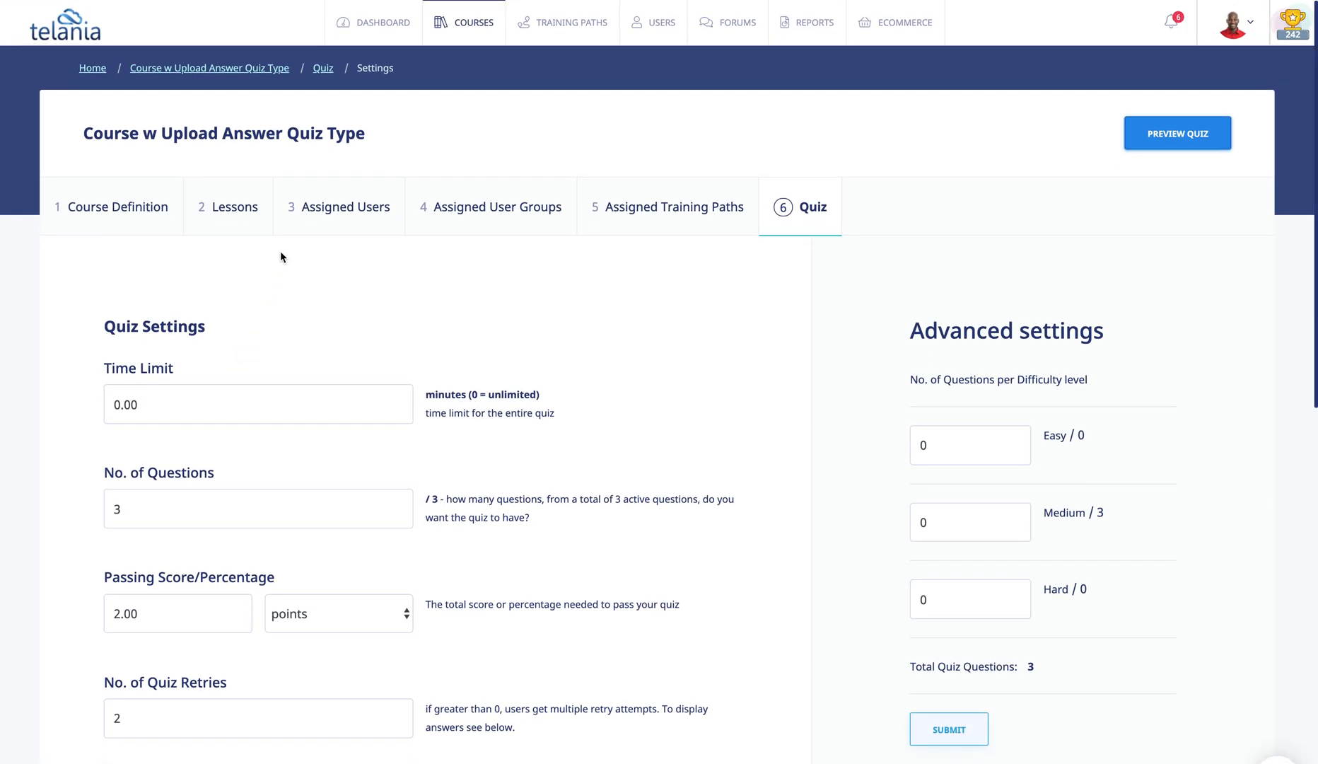
{"action": "left_click", "coordinate": [328, 216]}
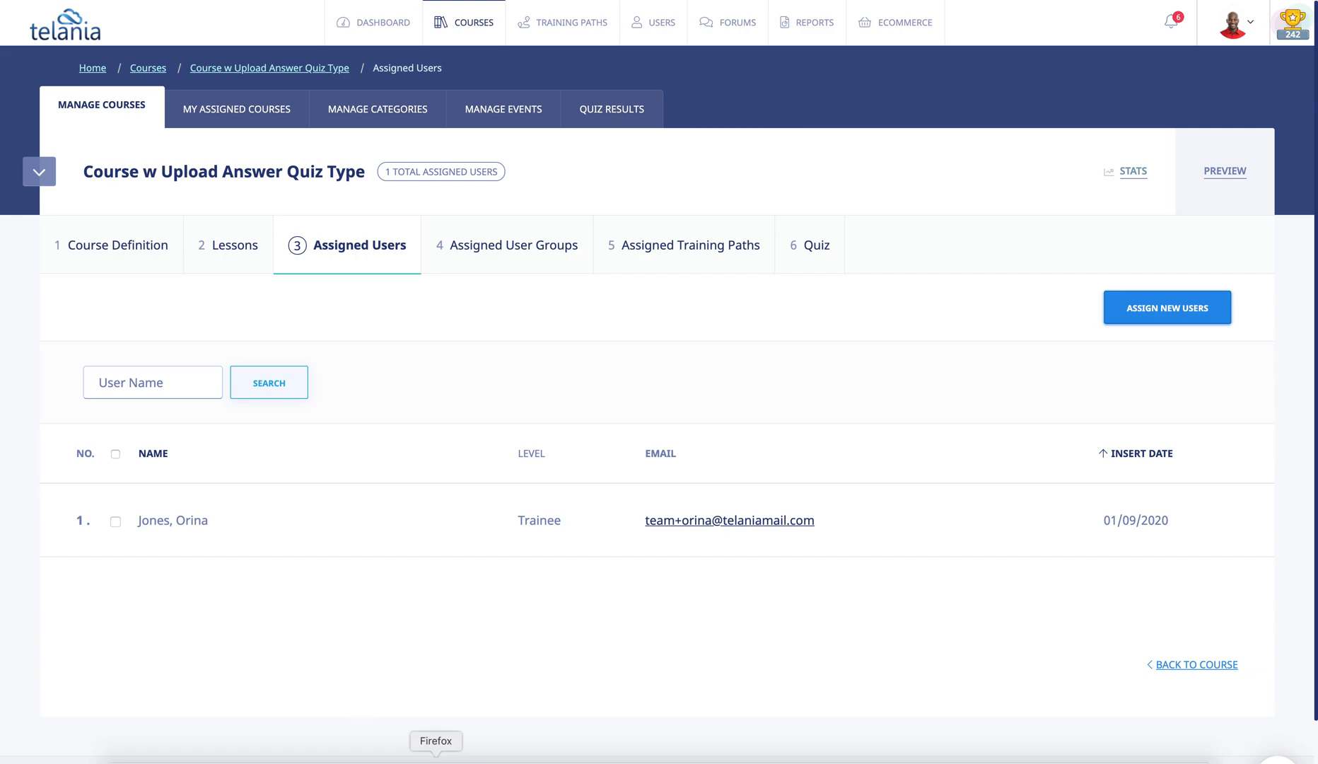
- Switch to the trainee's session in Firefox, resume "Course w Upload Answer Quiz Type" and start its quiz
{"action": "left_click", "coordinate": [437, 761]}
{"action": "left_click", "coordinate": [63, 54]}
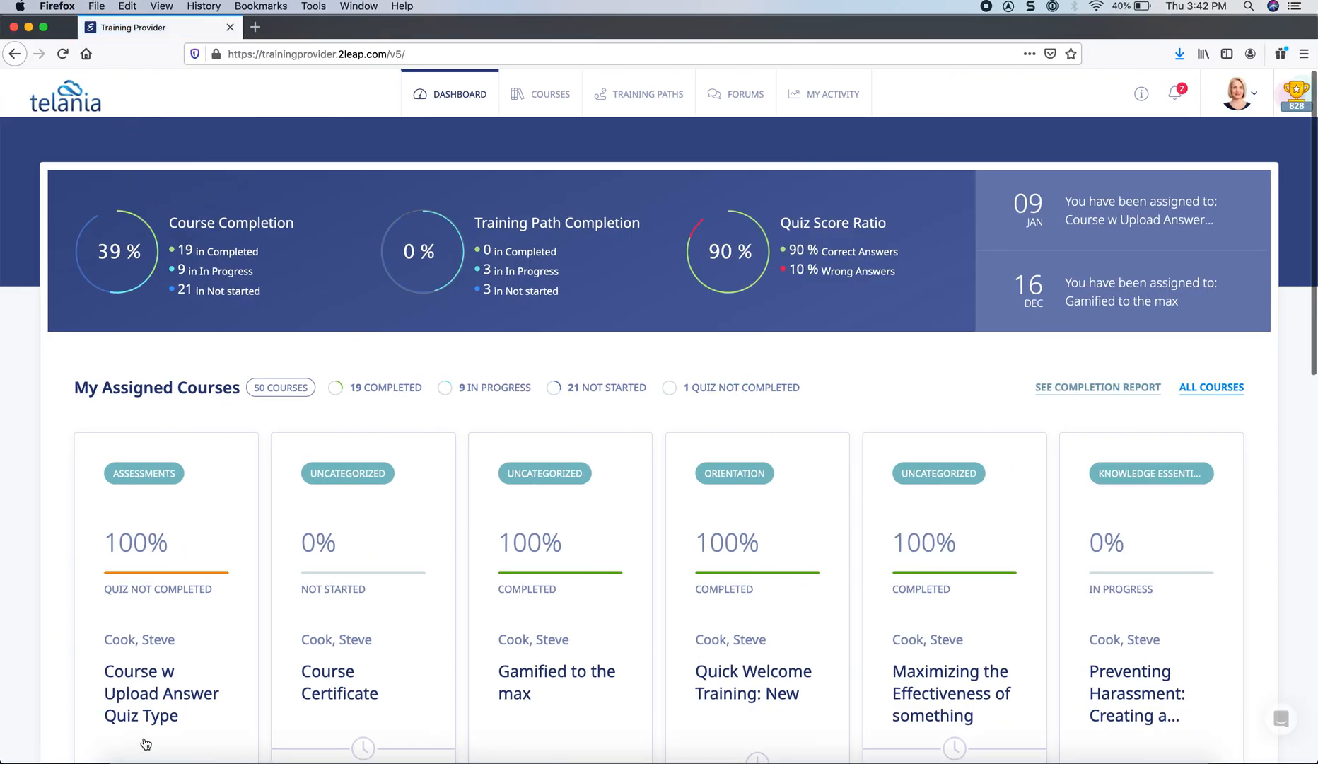
{"action": "left_click", "coordinate": [158, 688]}
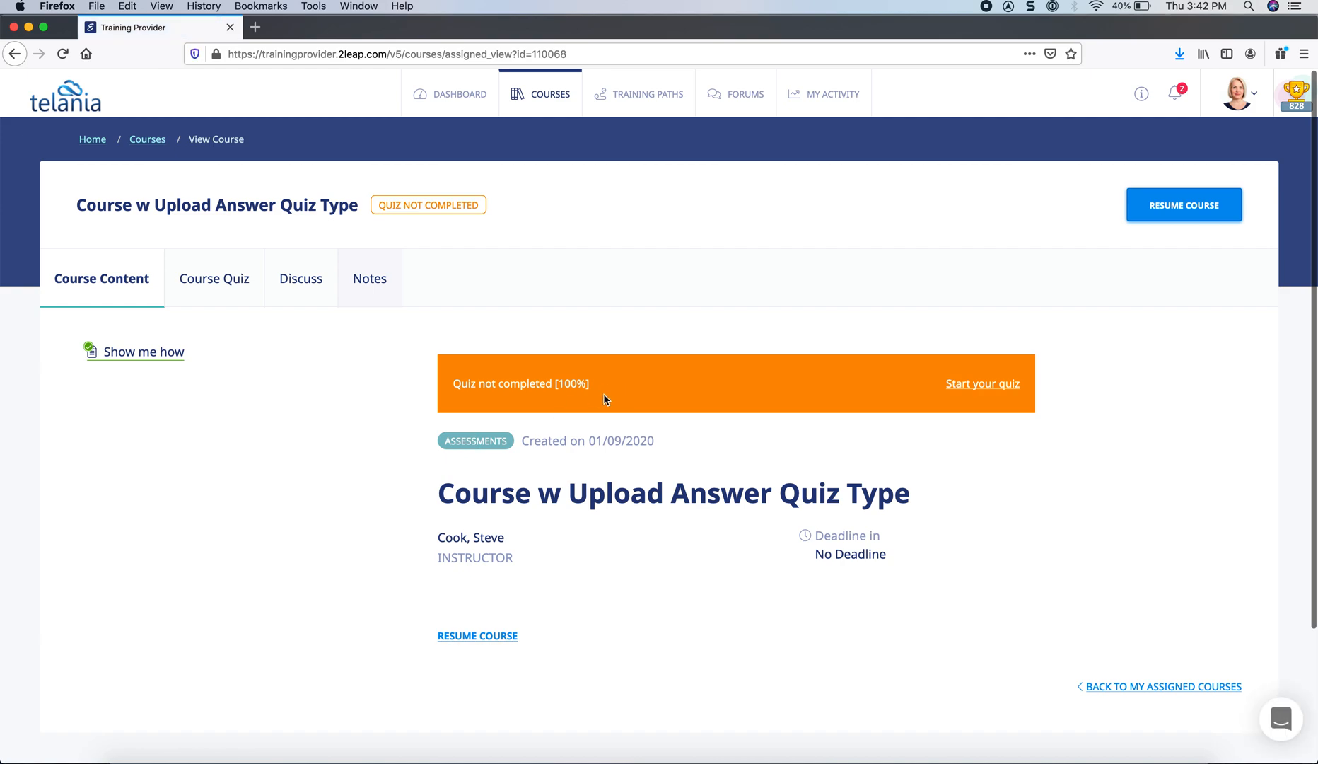
{"action": "left_click", "coordinate": [471, 636]}
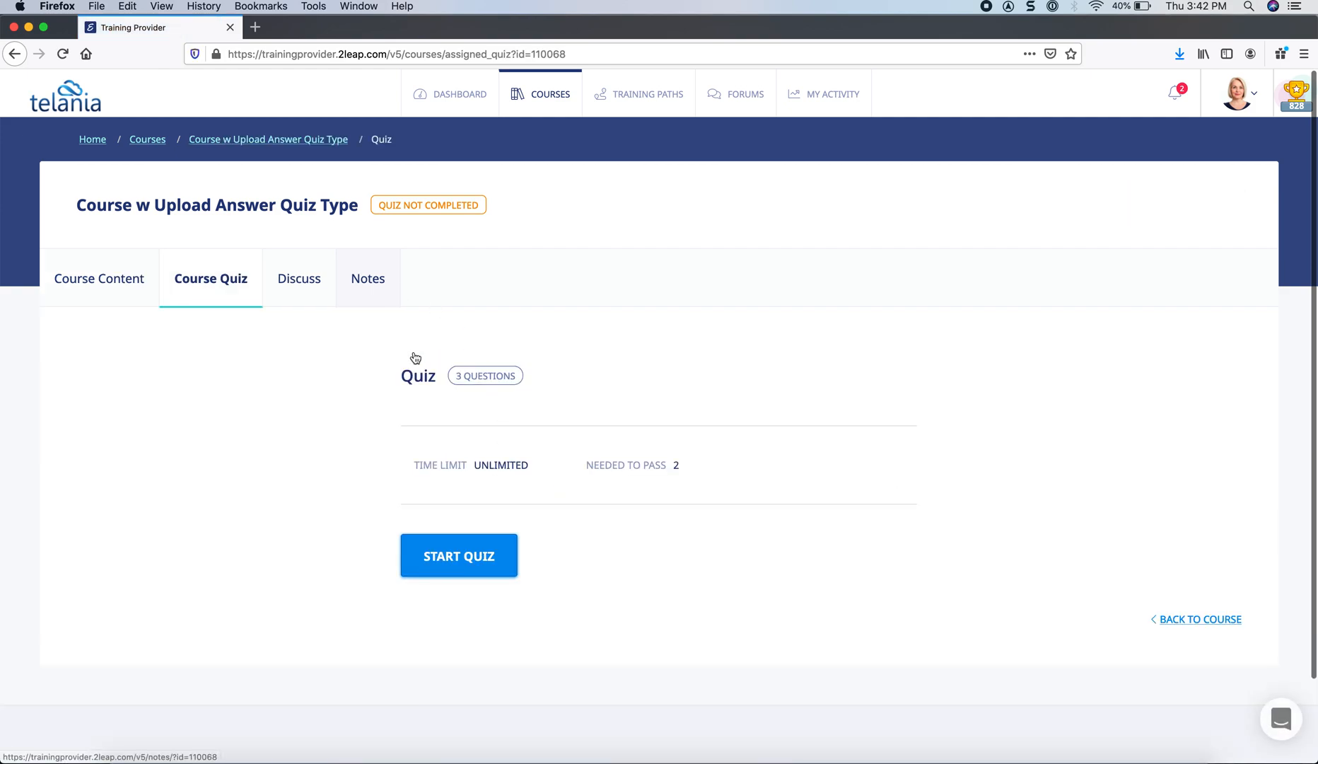
{"action": "left_click", "coordinate": [459, 556]}
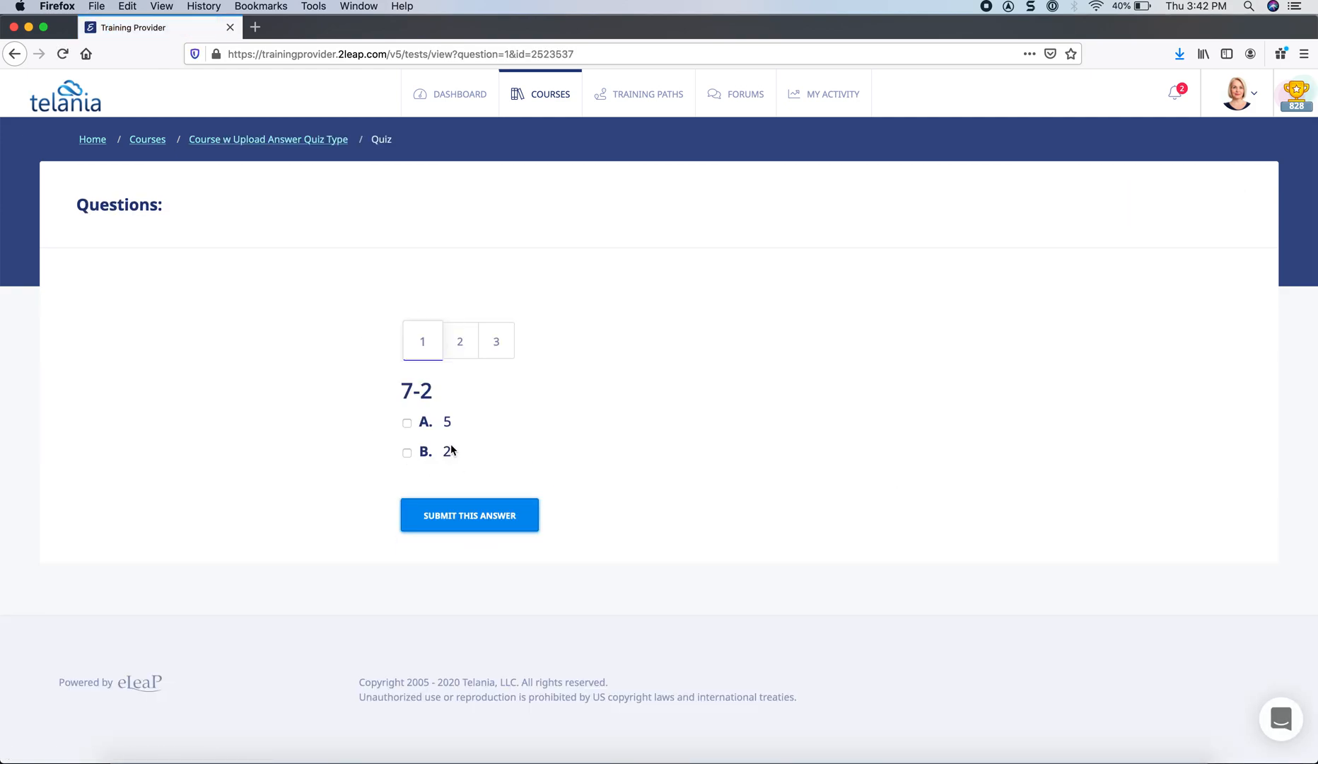
- Answer 7-2 with 5, and submit NewCourses_01_03_2020.docx from Downloads as the uploaded answer to "Define Economics"
{"action": "left_click", "coordinate": [436, 424]}
{"action": "left_click", "coordinate": [467, 517]}
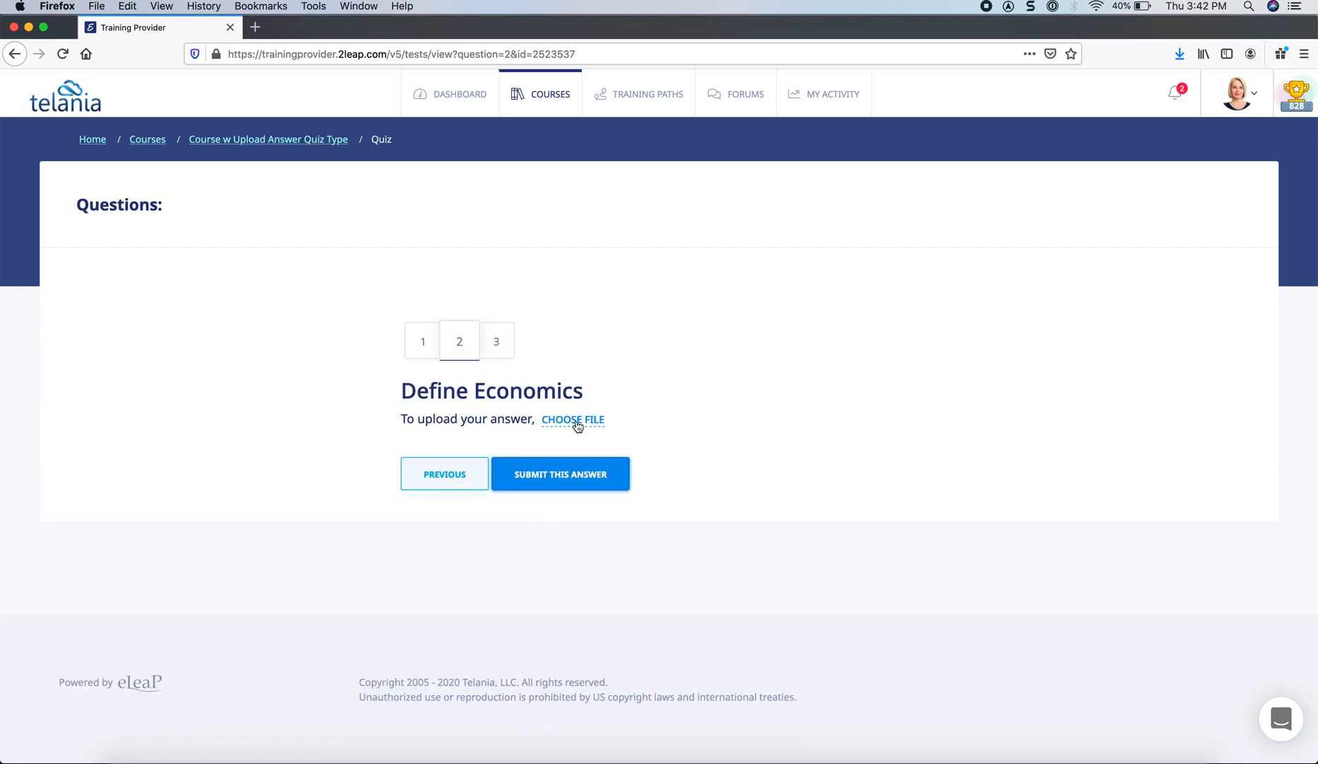
{"action": "left_click", "coordinate": [577, 421]}
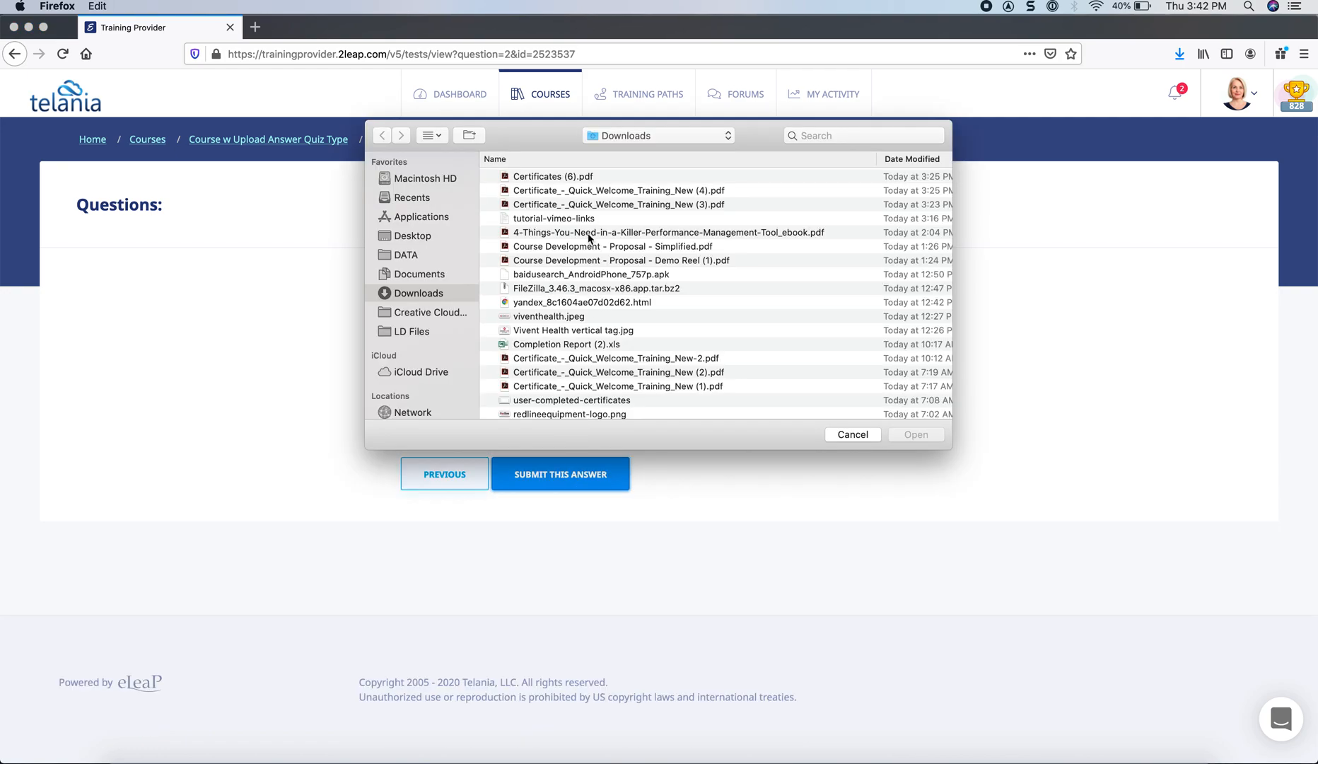
{"action": "scroll", "coordinate": [575, 343], "scroll_direction": "down", "scroll_amount": 15}
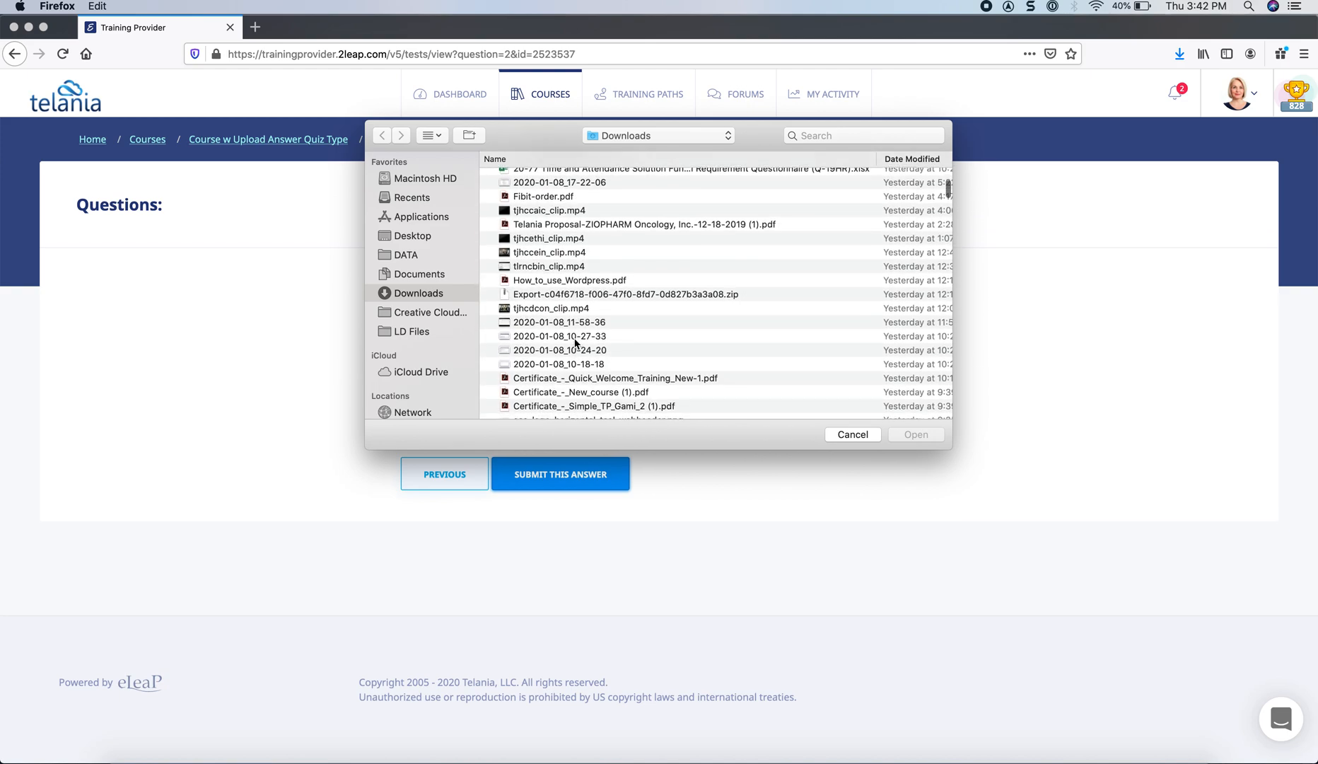
{"action": "scroll", "coordinate": [575, 344], "scroll_direction": "down", "scroll_amount": 7}
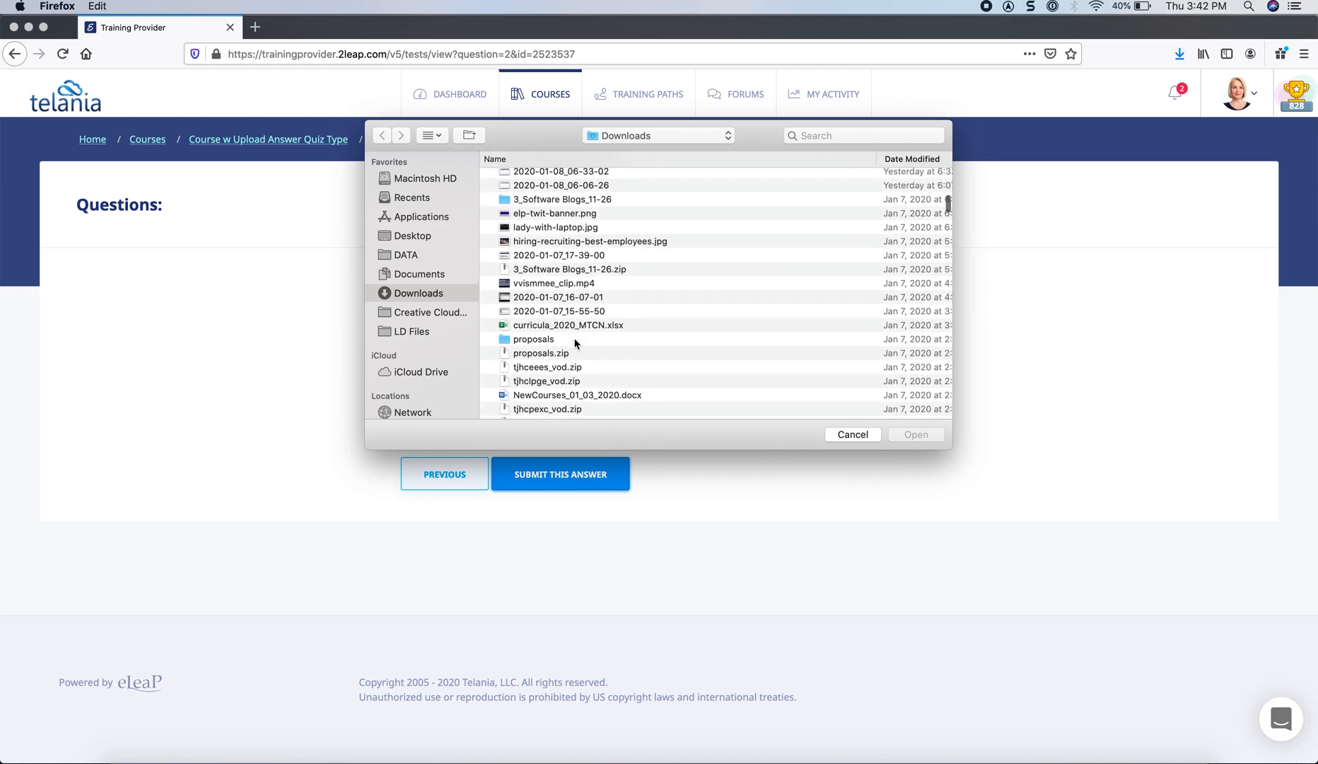
{"action": "left_click", "coordinate": [613, 394]}
{"action": "double_click", "coordinate": [613, 394]}
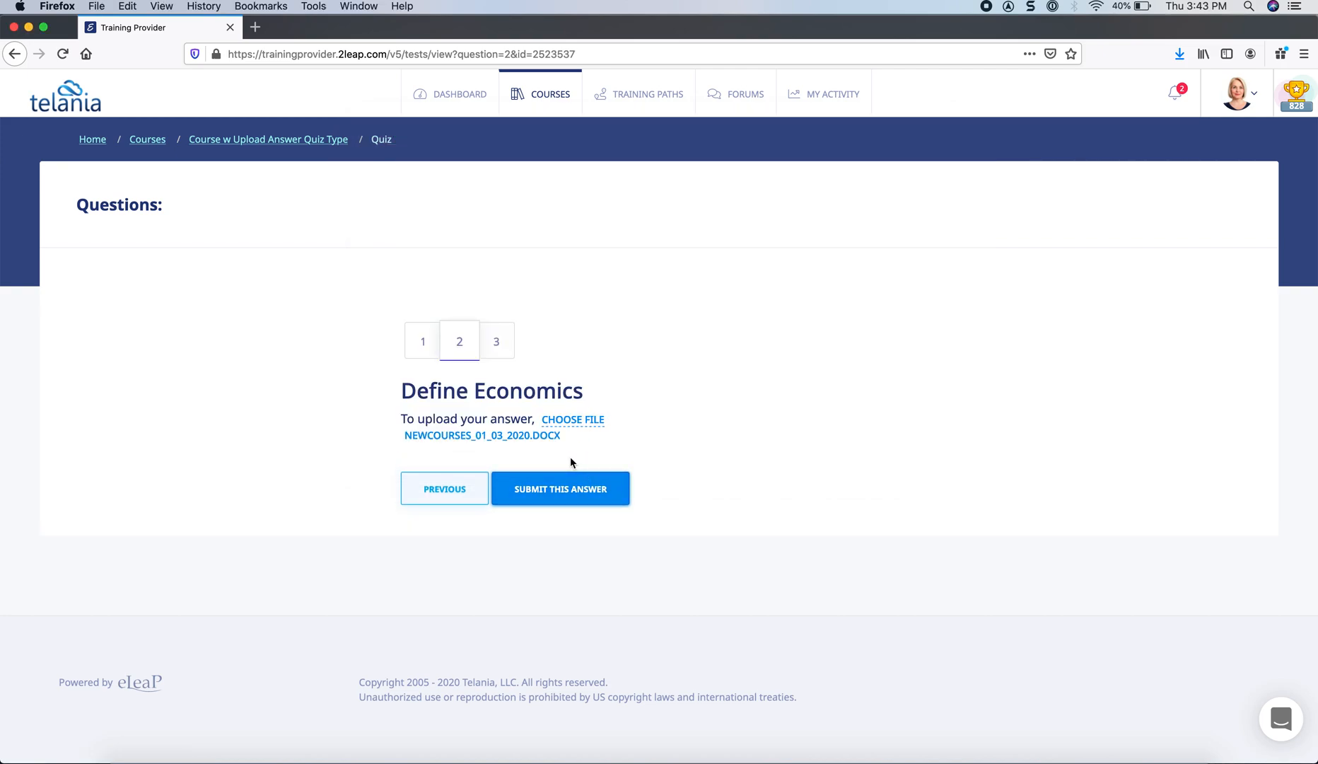
{"action": "left_click", "coordinate": [553, 498]}
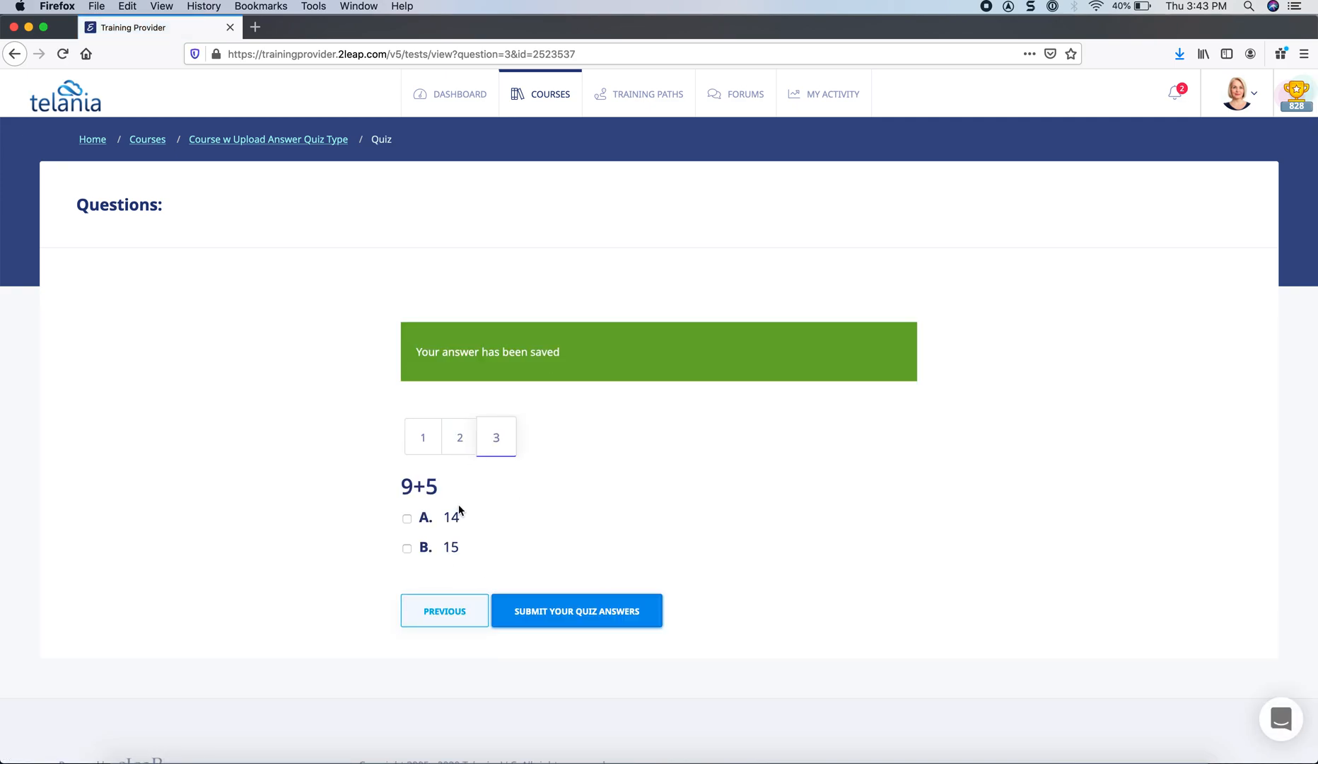
- Answer 9+5 with 14, finish the quiz and submit it for grading
{"action": "left_click", "coordinate": [447, 423]}
{"action": "left_click", "coordinate": [599, 510]}
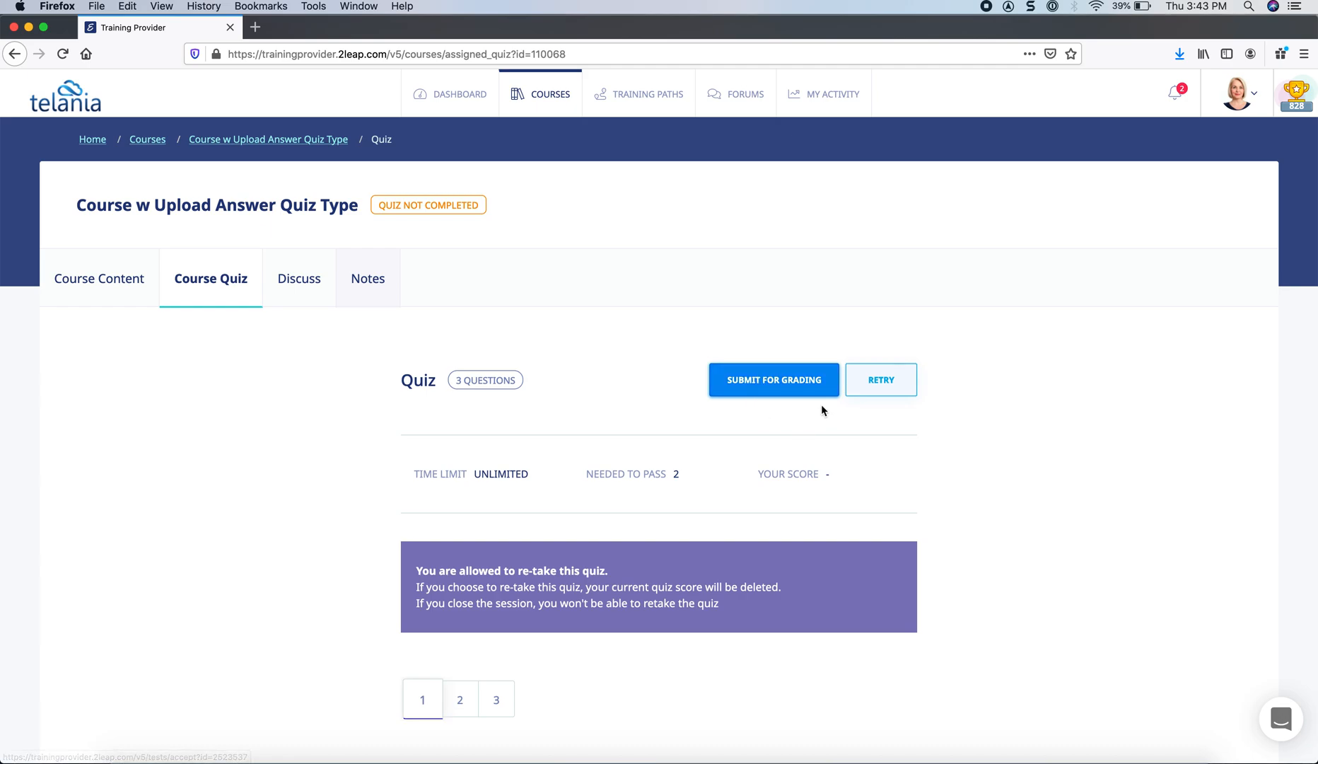
{"action": "left_click", "coordinate": [774, 389]}
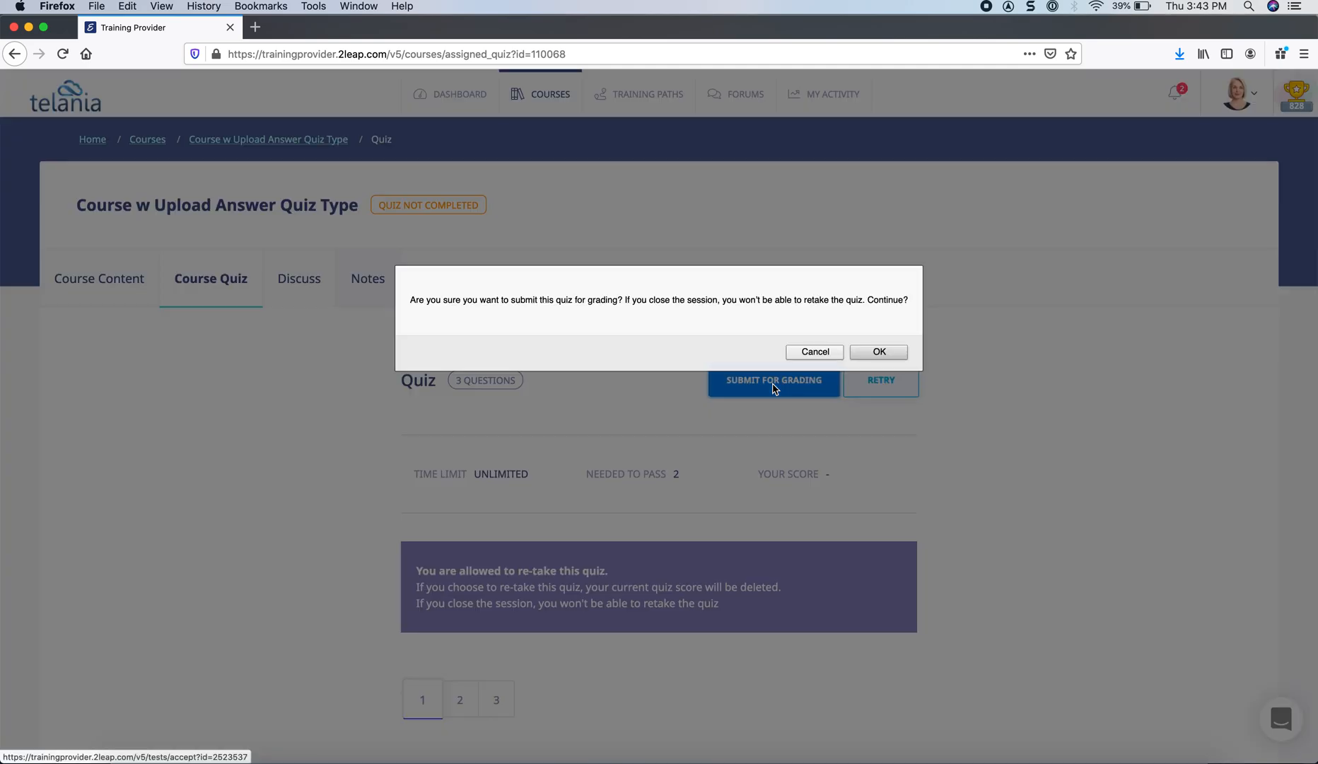
{"action": "left_click", "coordinate": [875, 354]}
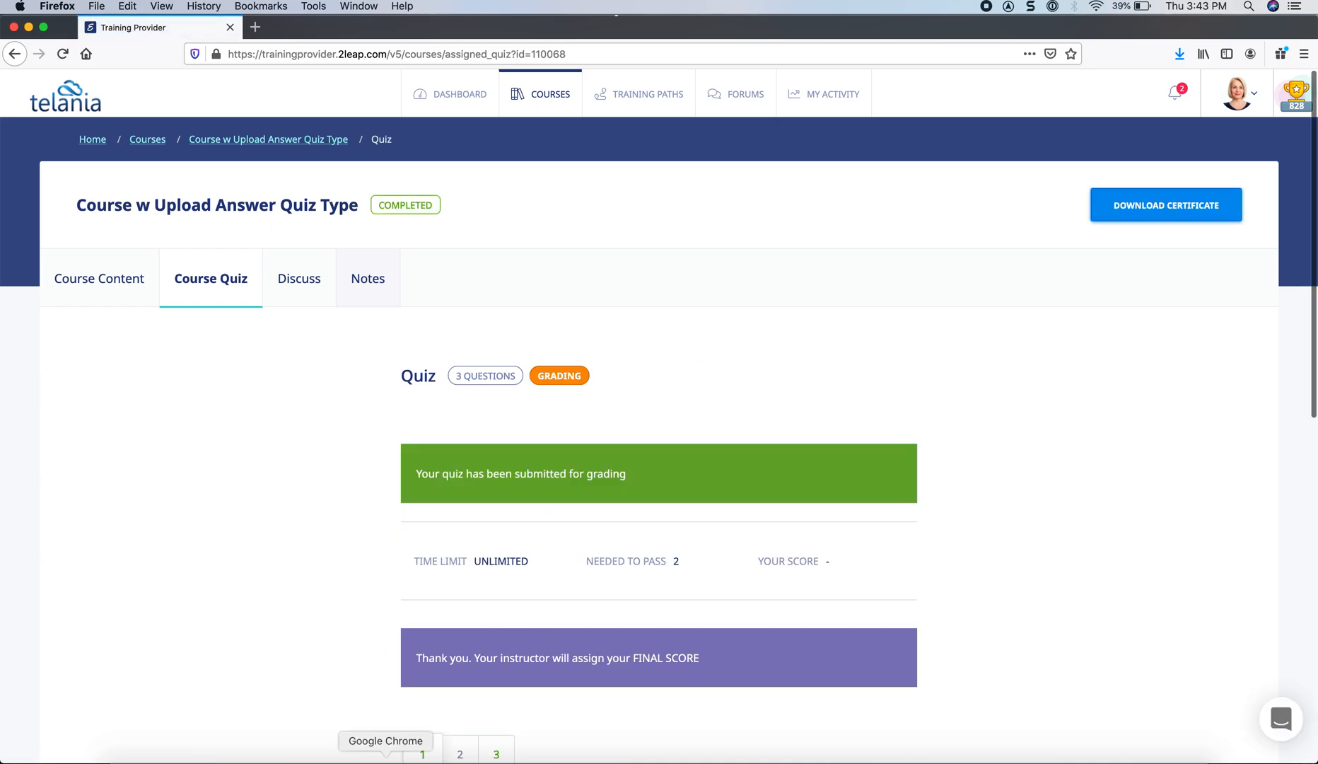
- Switch to the instructor's session in Google Chrome and examine the trainee's quiz attempt from the course stats, including the "Define Economics" answer
{"action": "left_click", "coordinate": [382, 755]}
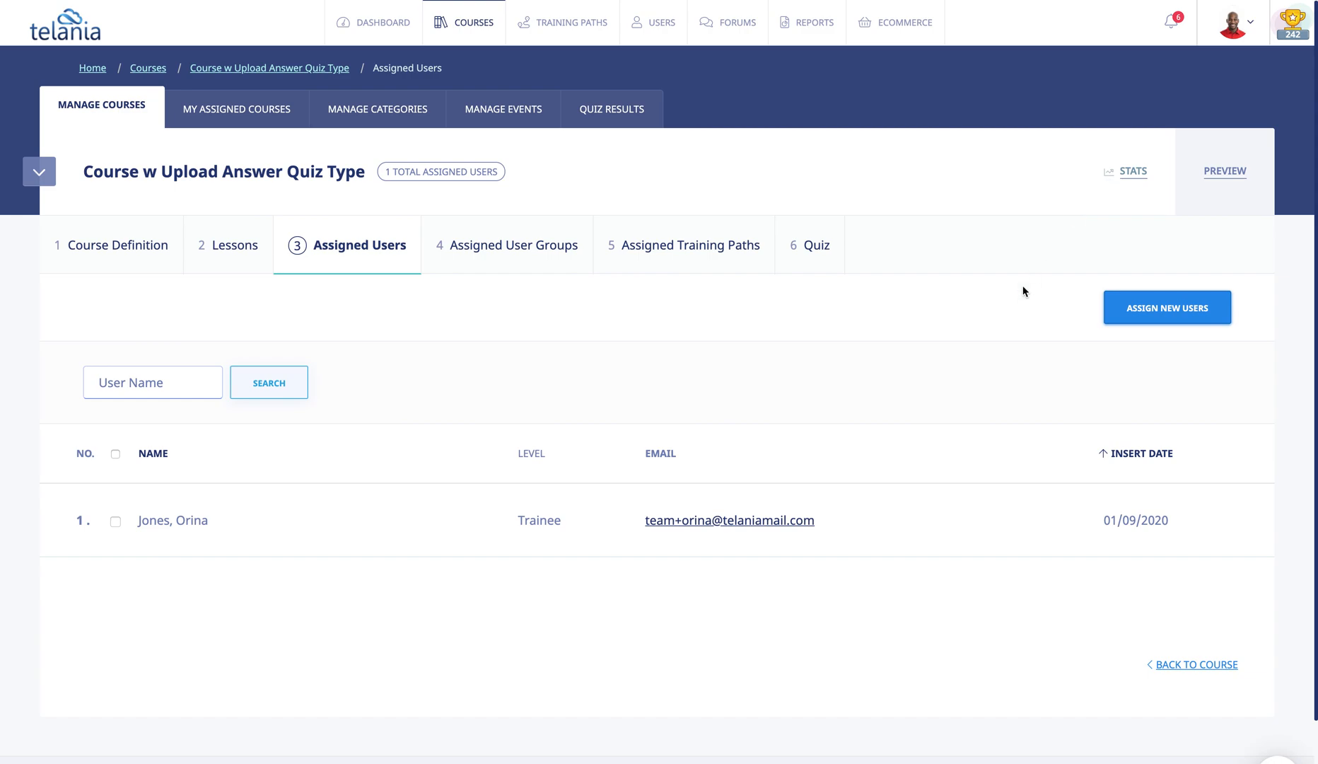
{"action": "left_click", "coordinate": [1130, 177]}
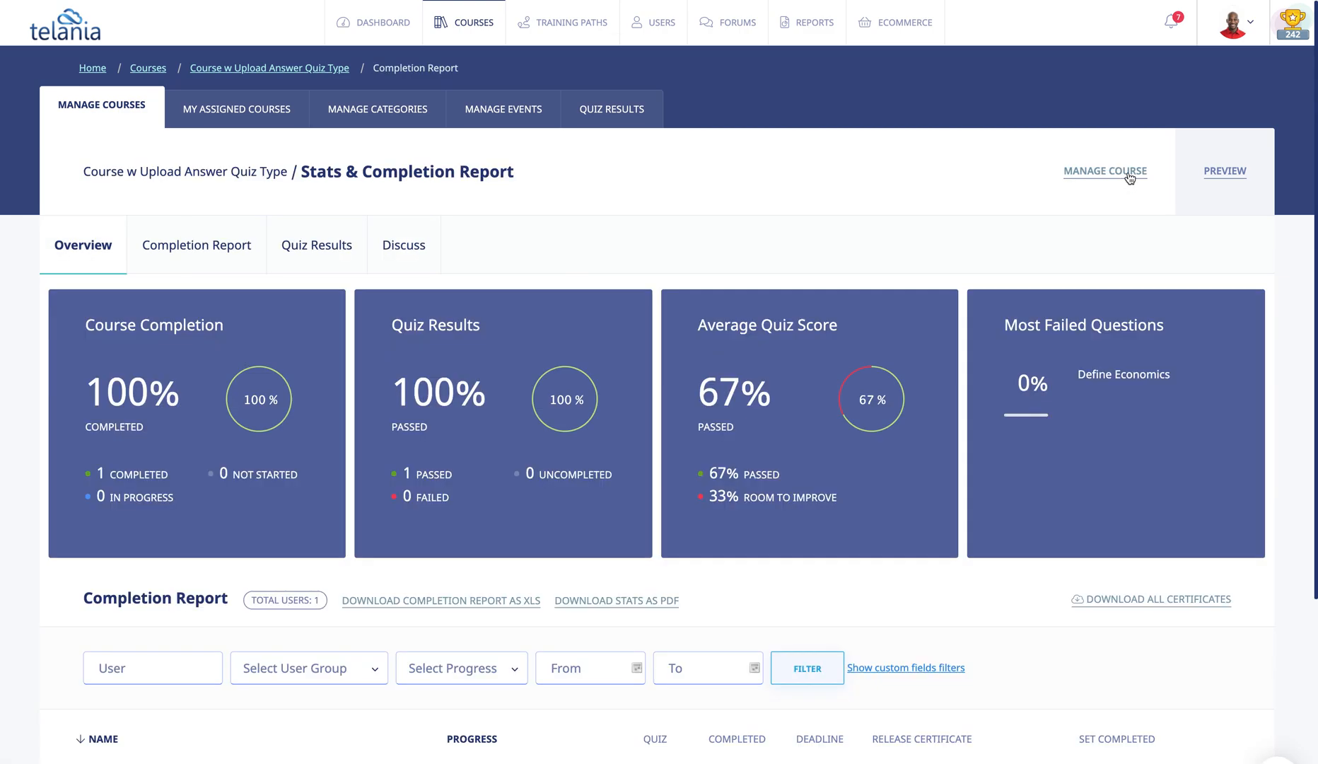
{"action": "scroll", "coordinate": [933, 305], "scroll_direction": "down", "scroll_amount": 3}
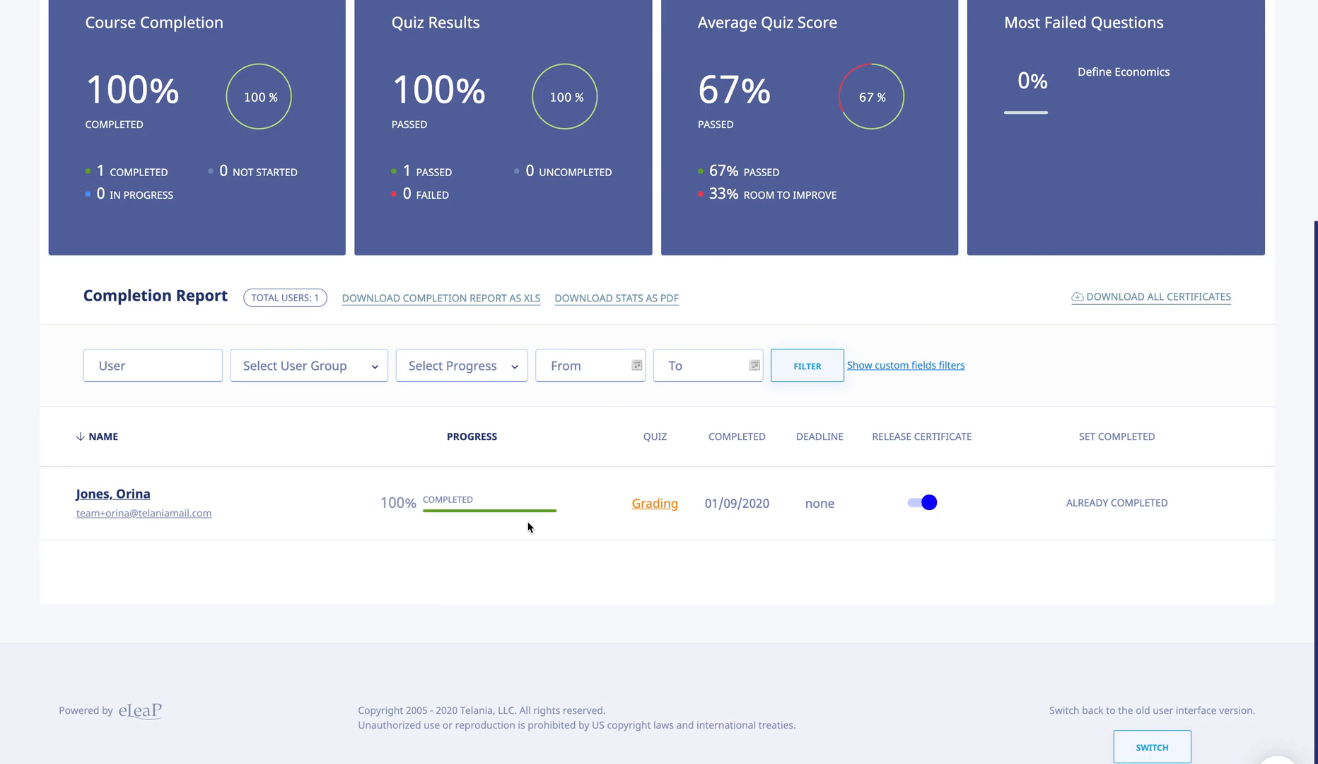
{"action": "left_click", "coordinate": [657, 505]}
{"action": "scroll", "coordinate": [472, 550], "scroll_direction": "down", "scroll_amount": 6}
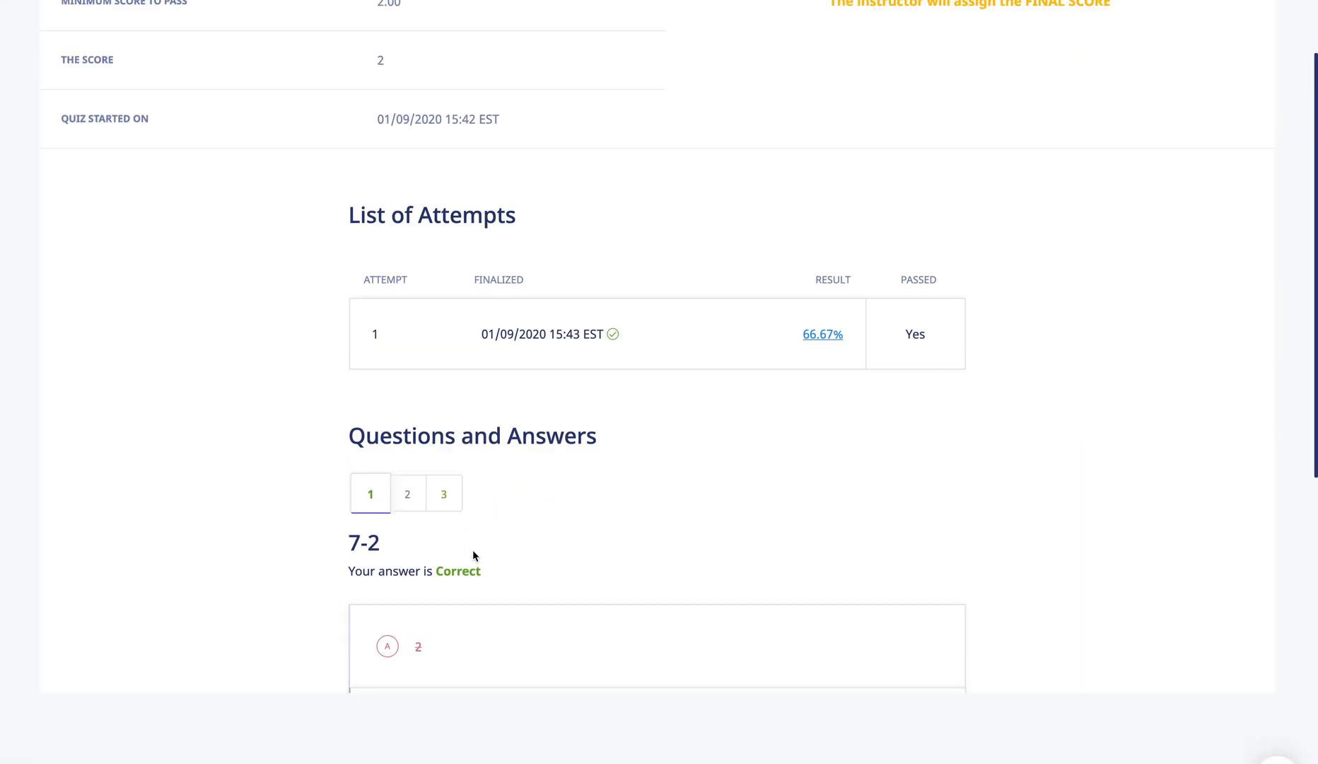
{"action": "scroll", "coordinate": [473, 550], "scroll_direction": "up", "scroll_amount": 4}
{"action": "scroll", "coordinate": [473, 550], "scroll_direction": "down", "scroll_amount": 2}
{"action": "scroll", "coordinate": [472, 555], "scroll_direction": "down", "scroll_amount": 7}
{"action": "scroll", "coordinate": [472, 555], "scroll_direction": "up", "scroll_amount": 2}
{"action": "left_click", "coordinate": [411, 244]}
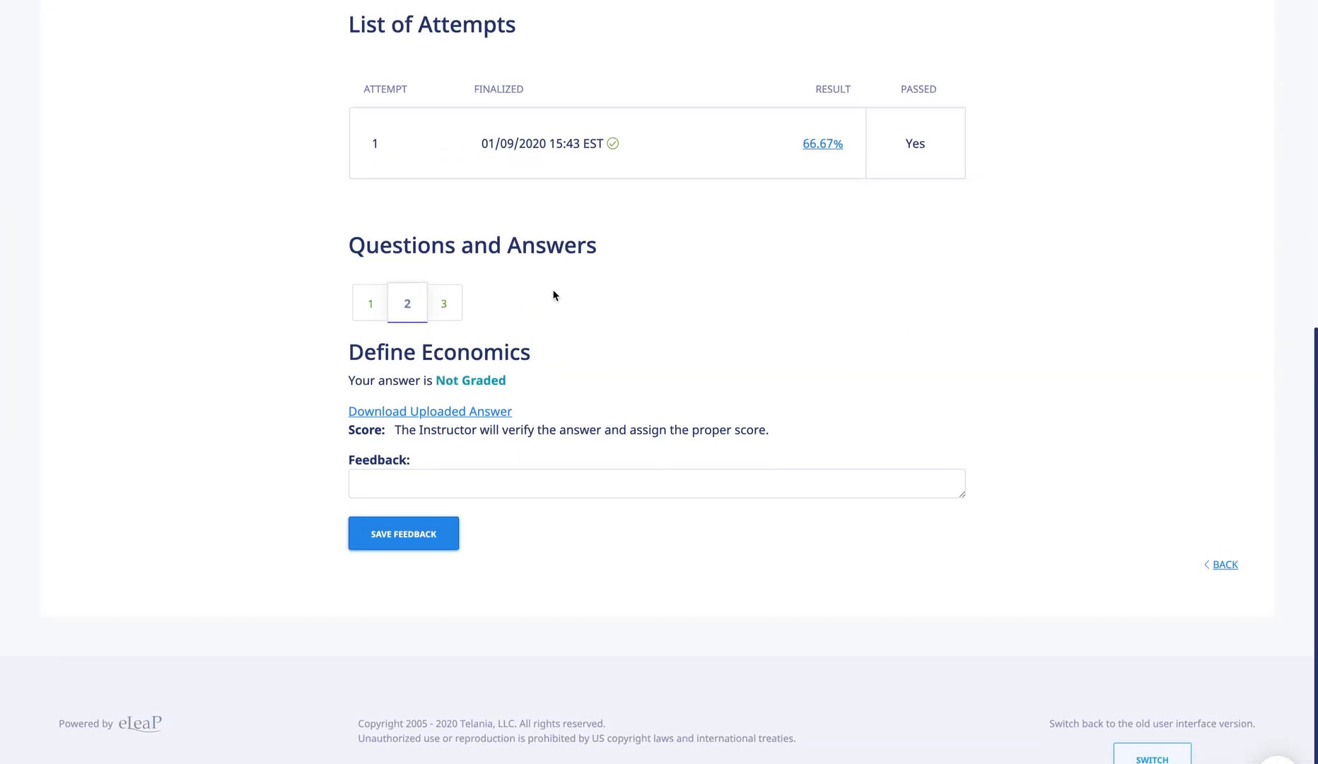
- Filter the Grading Center to Upload Answer questions, and download the trainee's uploaded answer to "Define Economics"
{"action": "scroll", "coordinate": [521, 422], "scroll_direction": "up", "scroll_amount": 8}
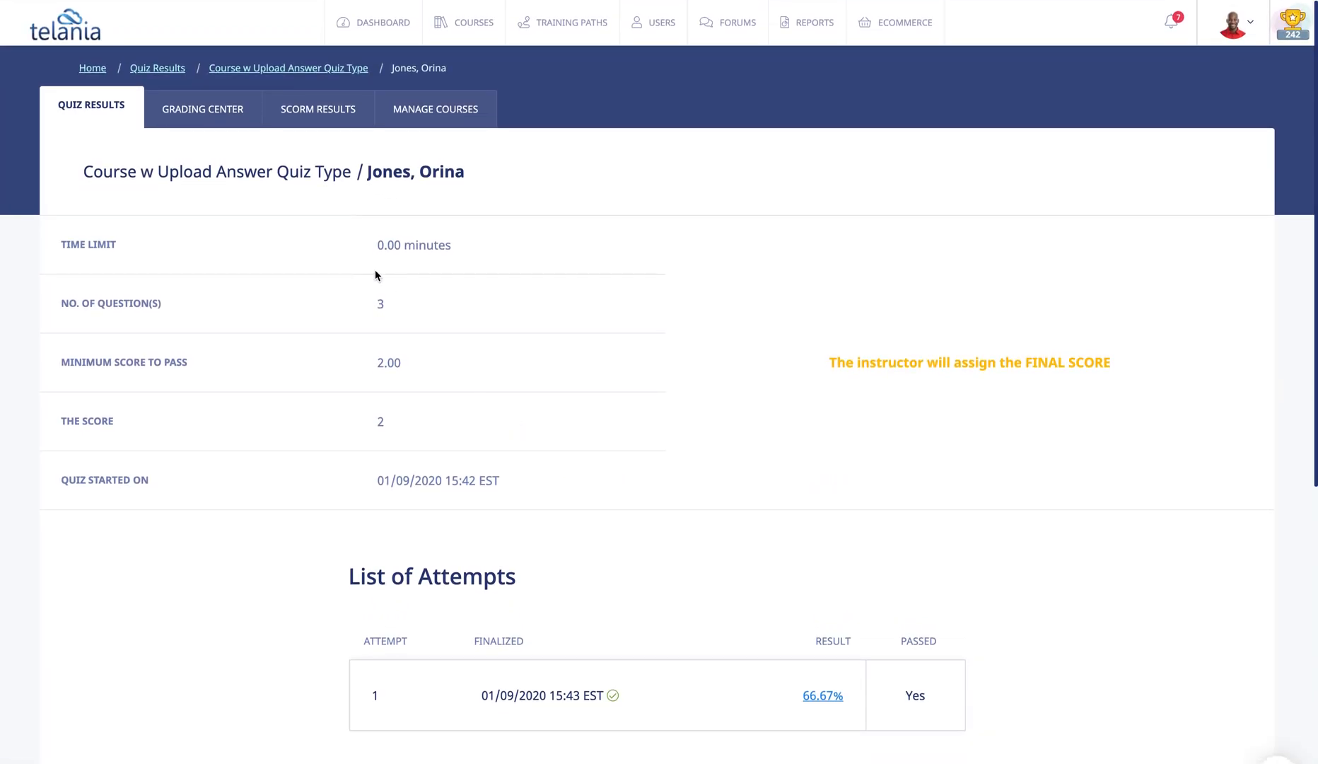
{"action": "left_click", "coordinate": [191, 115]}
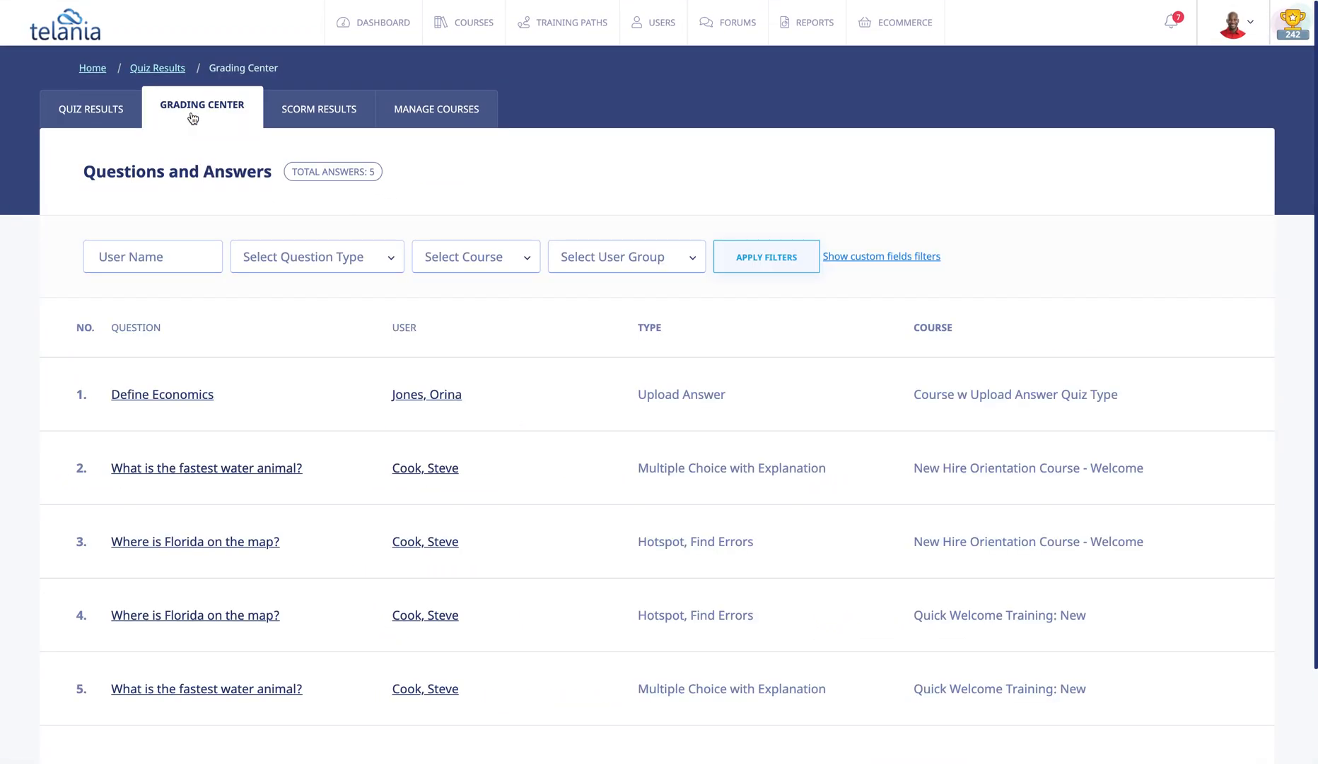
{"action": "left_click", "coordinate": [334, 253]}
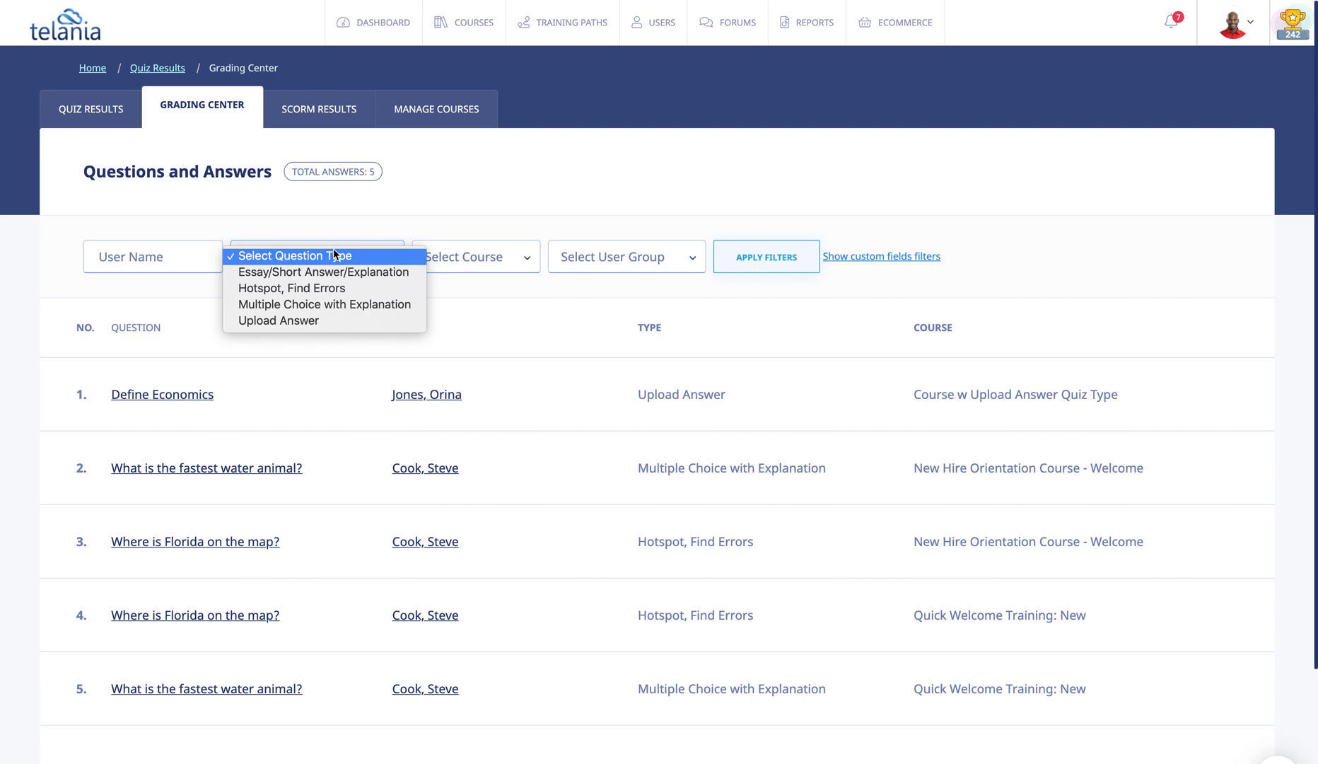
{"action": "left_click", "coordinate": [325, 322]}
{"action": "left_click", "coordinate": [760, 252]}
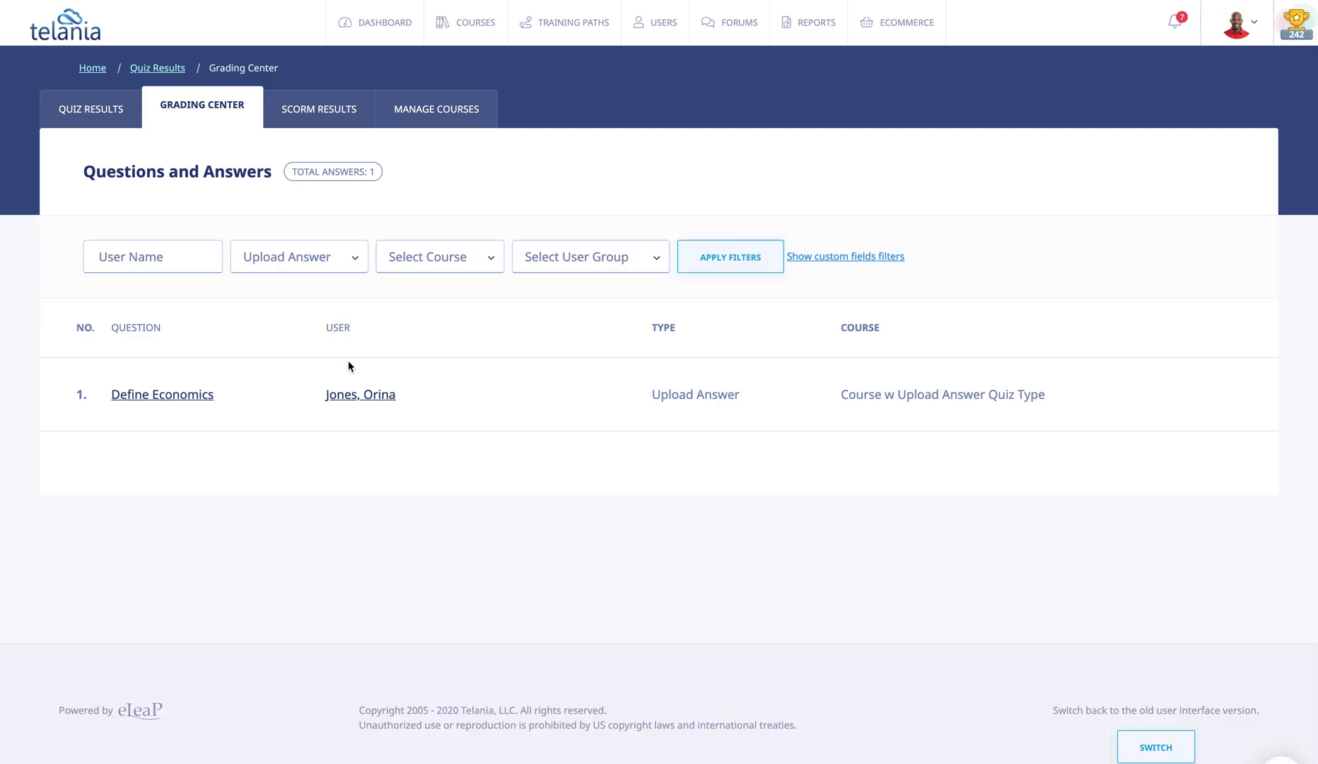
{"action": "left_click", "coordinate": [186, 397]}
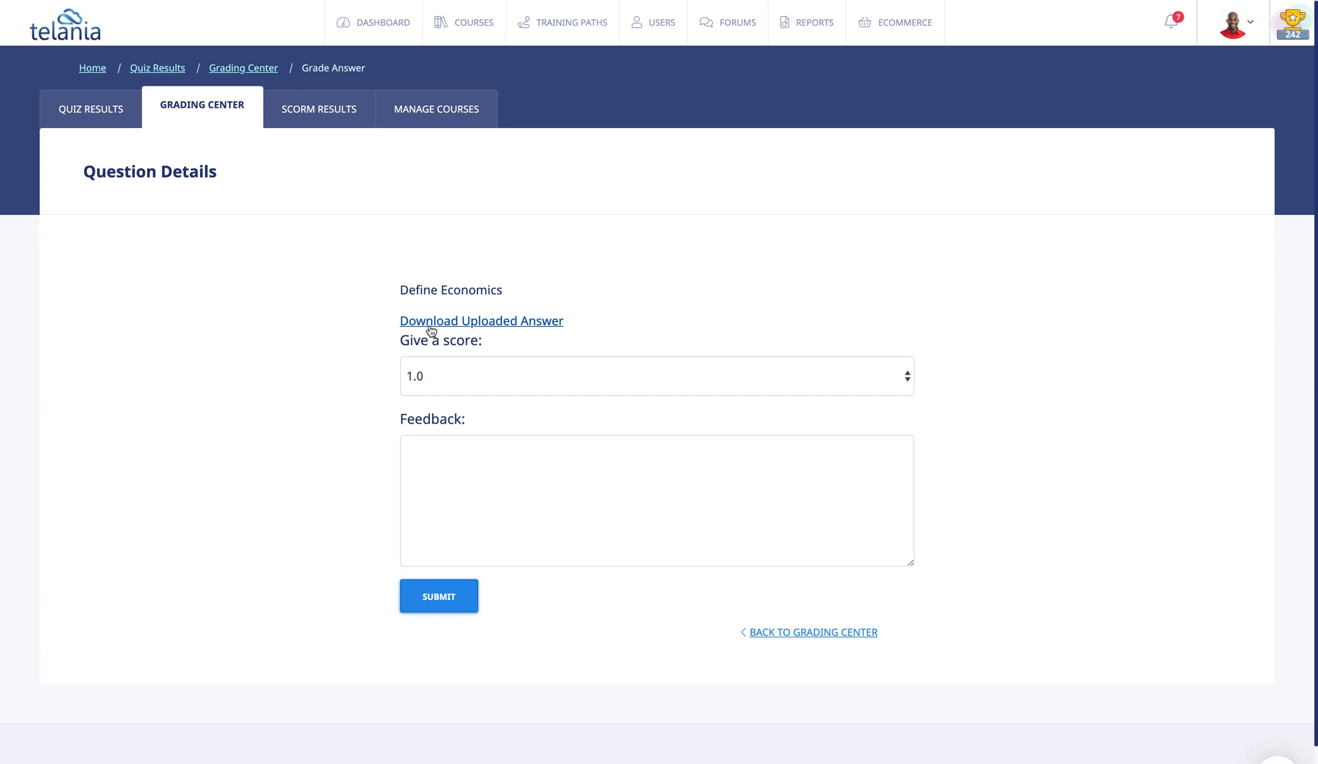
{"action": "left_click", "coordinate": [461, 324]}
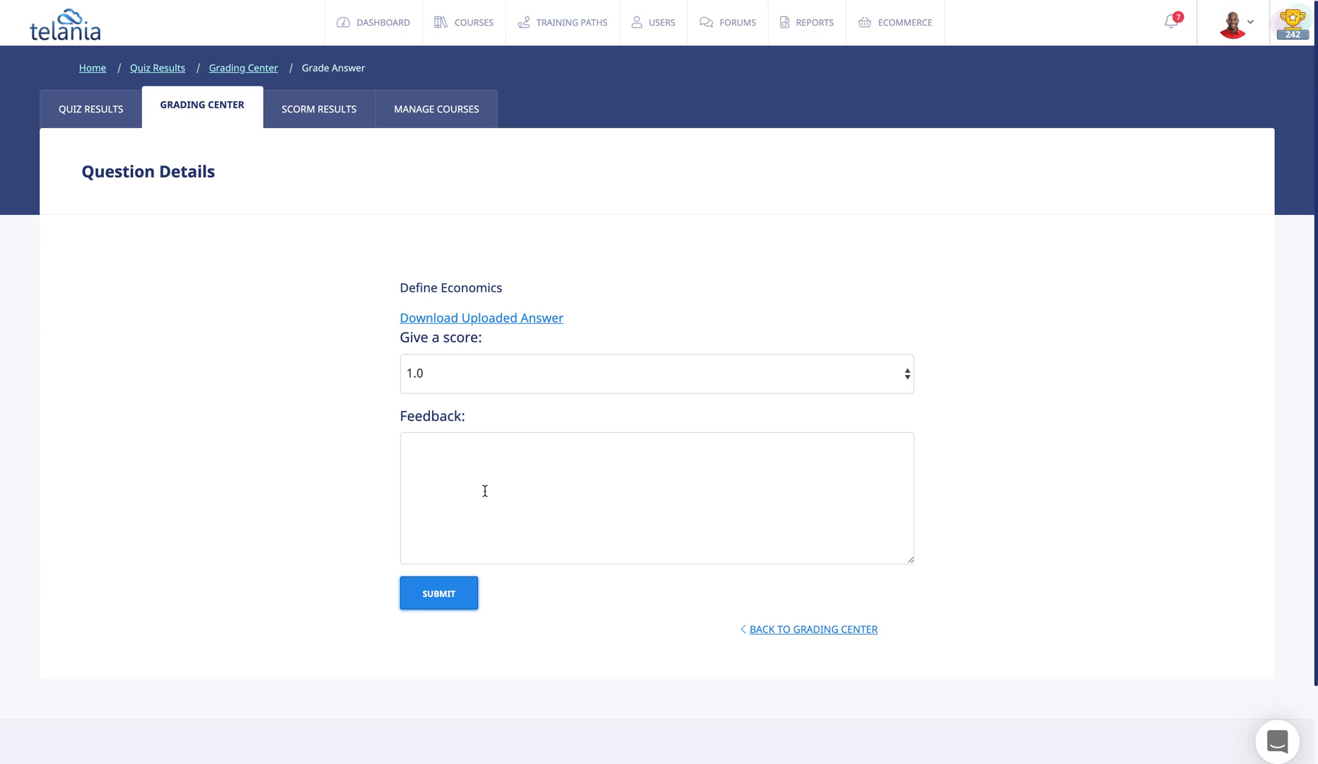
- Grade the uploaded answer to "Define Economics" with a score of 1.0, leave the feedback empty, and submit the grade
{"action": "left_click", "coordinate": [496, 373]}
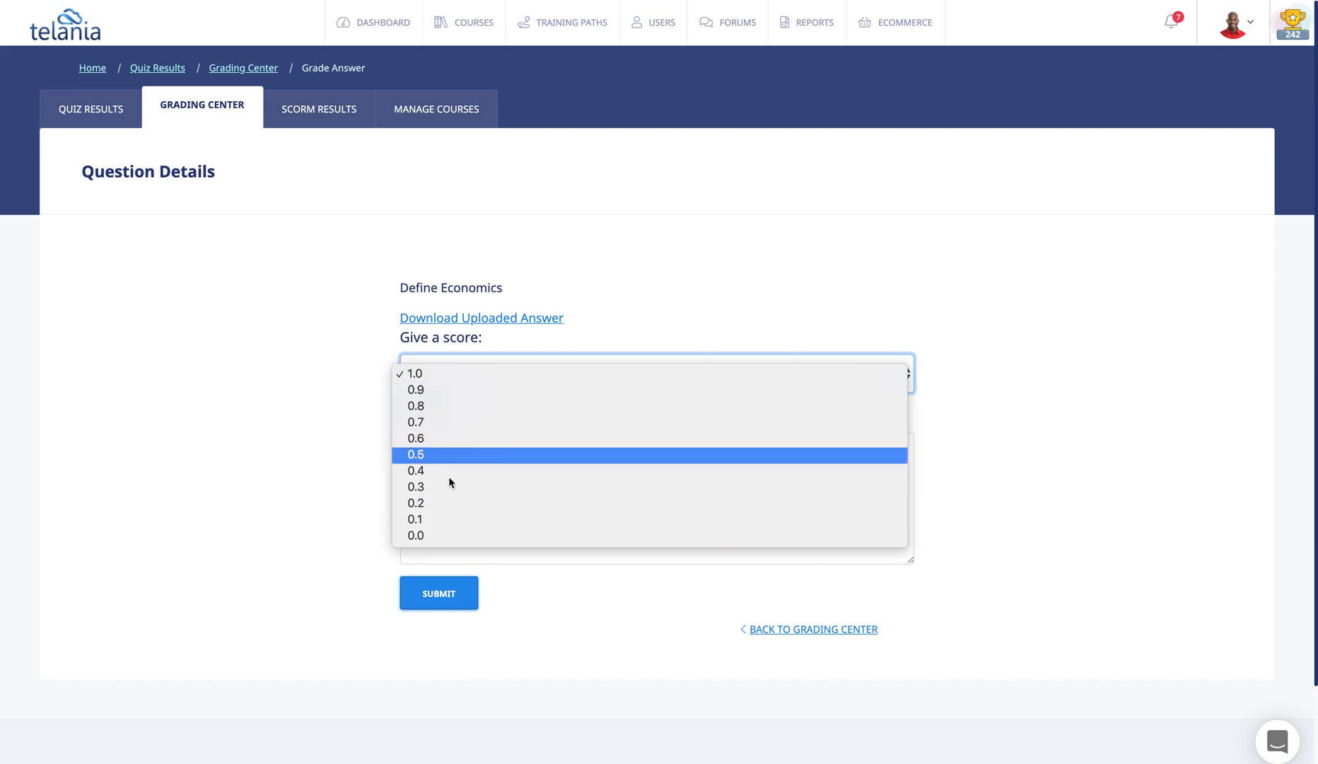
{"action": "left_click", "coordinate": [282, 477]}
{"action": "left_click", "coordinate": [425, 595]}
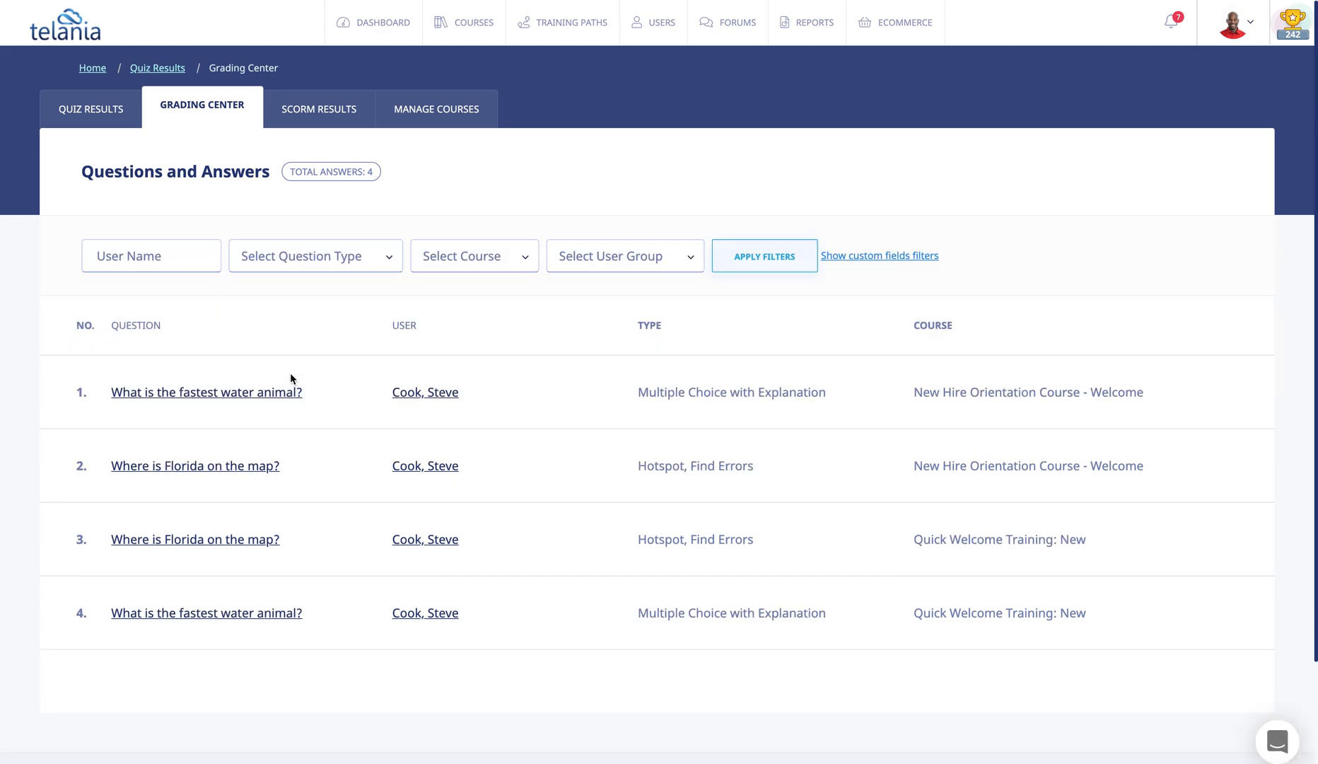
- Filter the quiz results to the date range from 01/09/2020 to 01/09/2020
{"action": "left_click", "coordinate": [103, 108]}
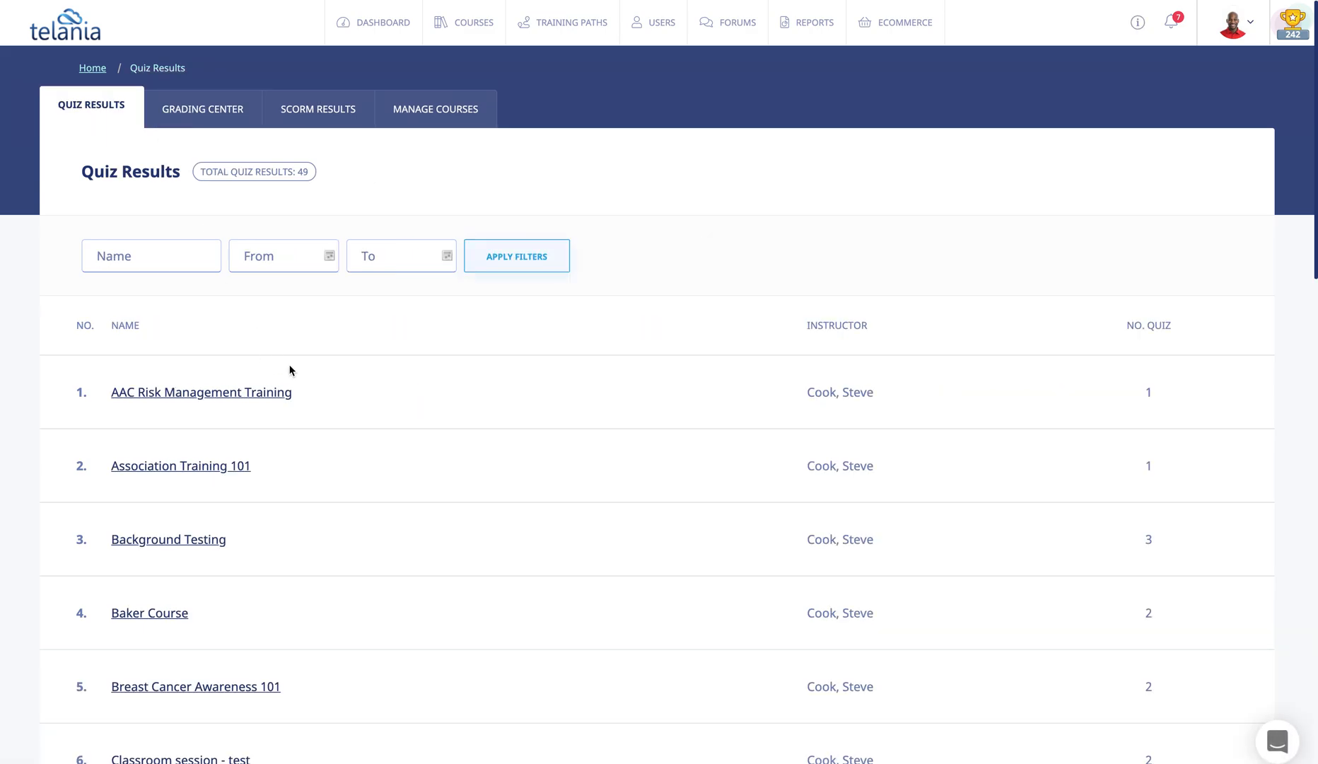
{"action": "left_click", "coordinate": [331, 260]}
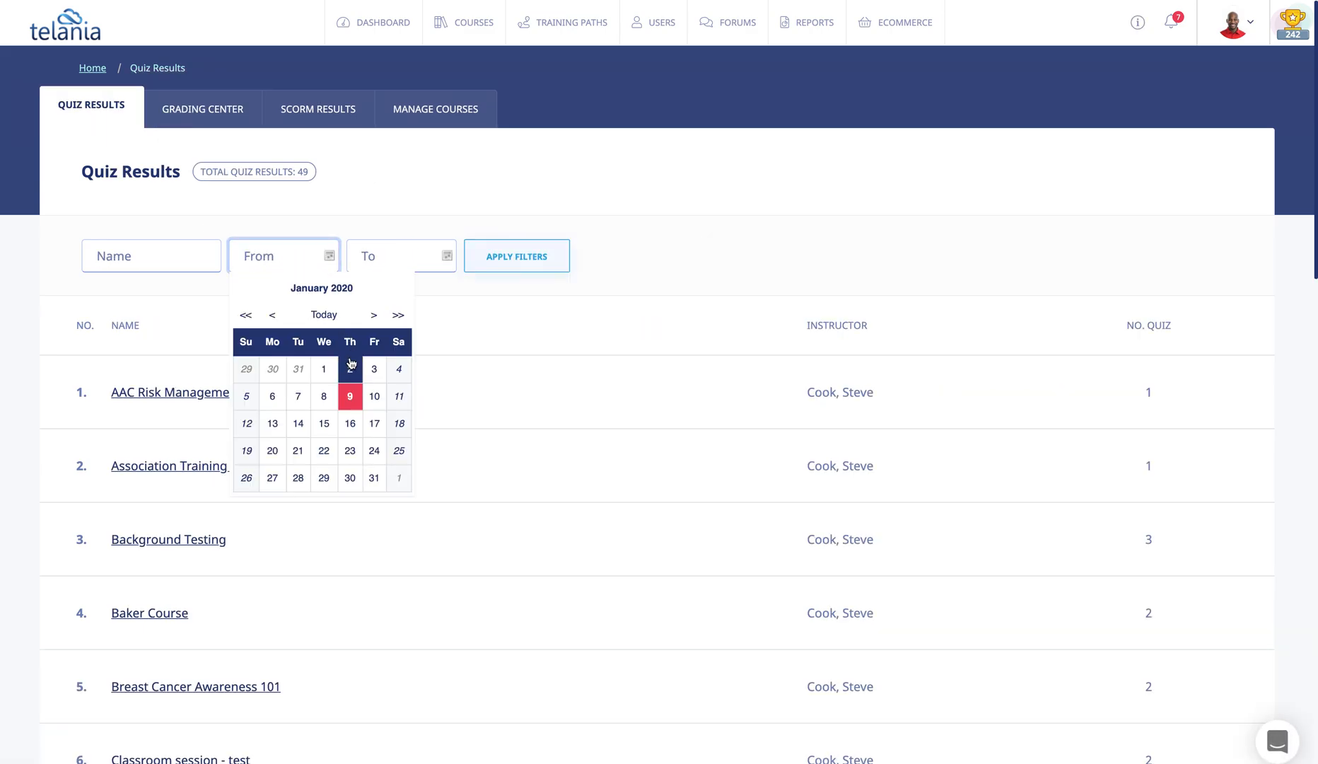
{"action": "left_click", "coordinate": [351, 397]}
{"action": "left_click", "coordinate": [445, 259]}
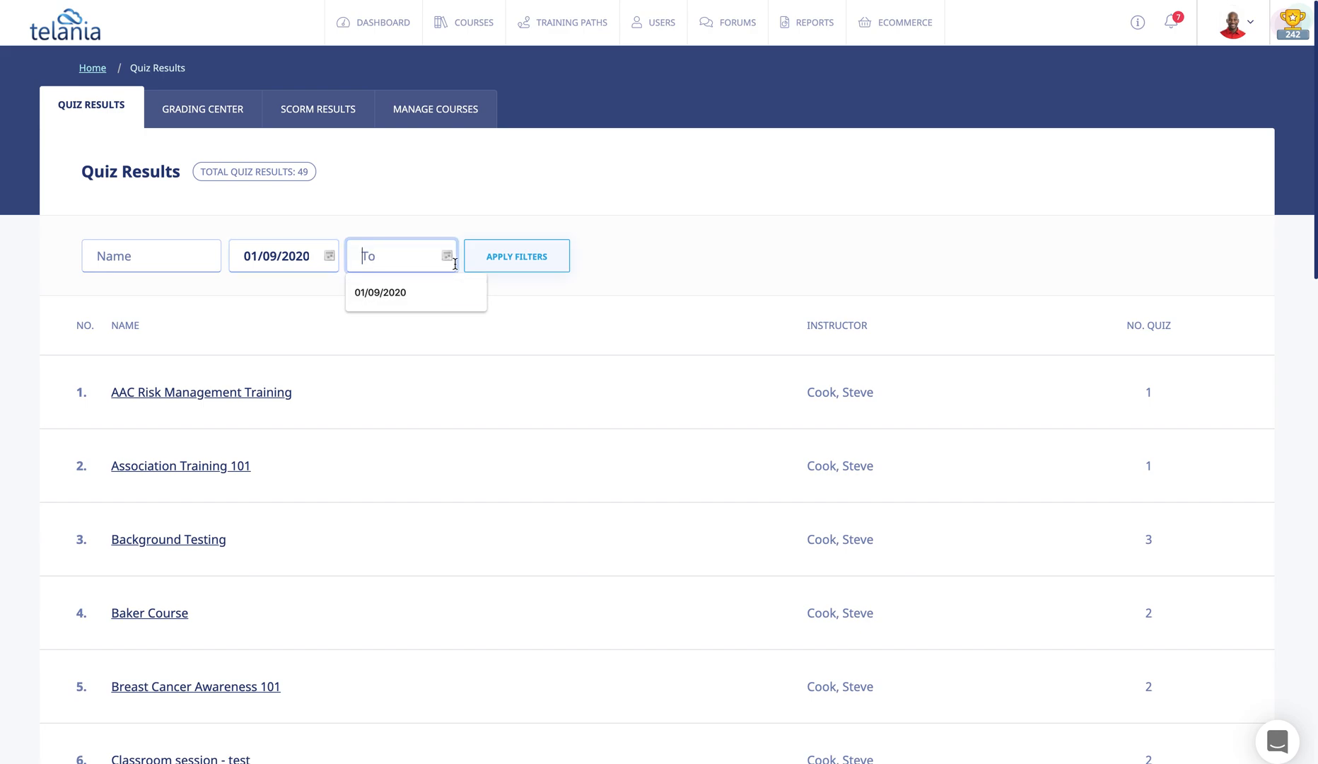
{"action": "left_click", "coordinate": [446, 261]}
{"action": "left_click", "coordinate": [468, 396]}
{"action": "left_click", "coordinate": [524, 276]}
- Open the trainee's results for "Course w Upload Answer Quiz Type" and review the graded "Define Economics" answer
{"action": "left_click", "coordinate": [291, 393]}
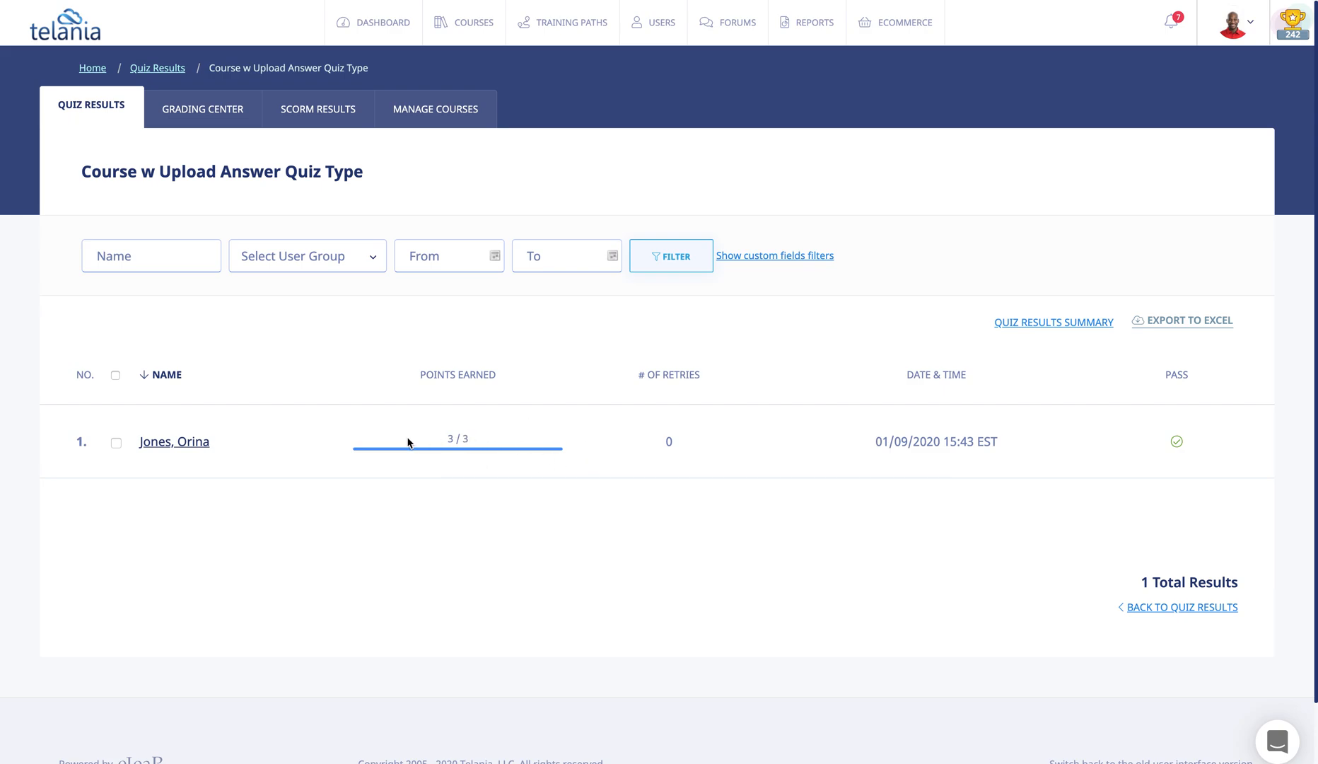
{"action": "left_click", "coordinate": [185, 444]}
{"action": "scroll", "coordinate": [397, 444], "scroll_direction": "down", "scroll_amount": 1}
{"action": "scroll", "coordinate": [407, 448], "scroll_direction": "down", "scroll_amount": 8}
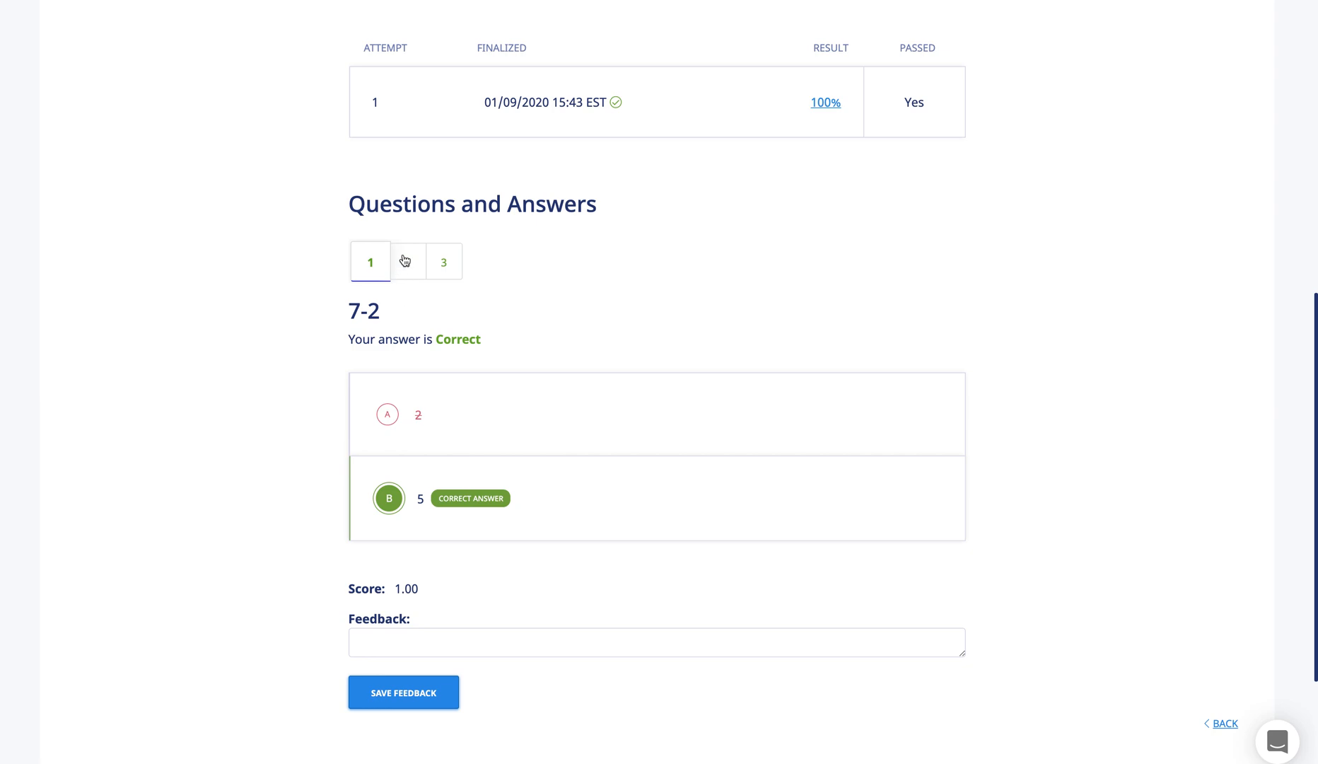
{"action": "left_click", "coordinate": [406, 260]}
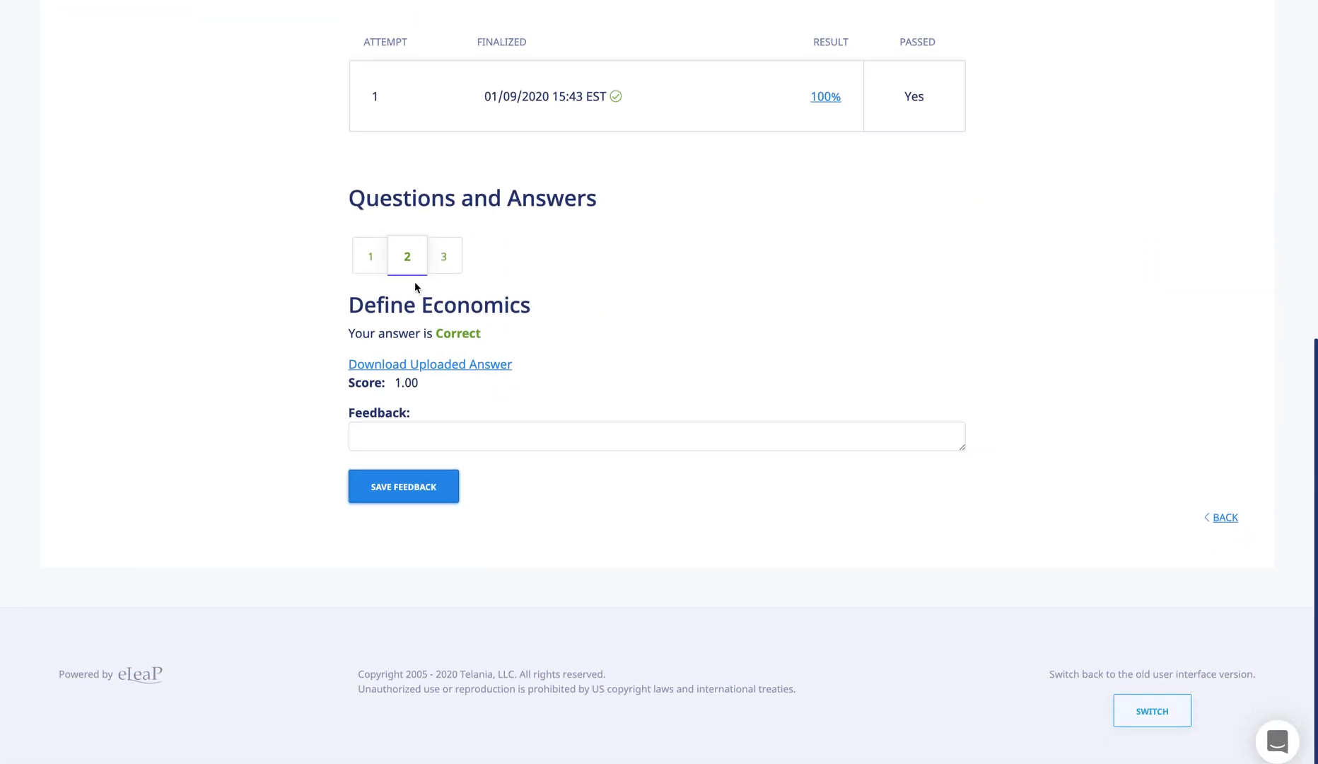